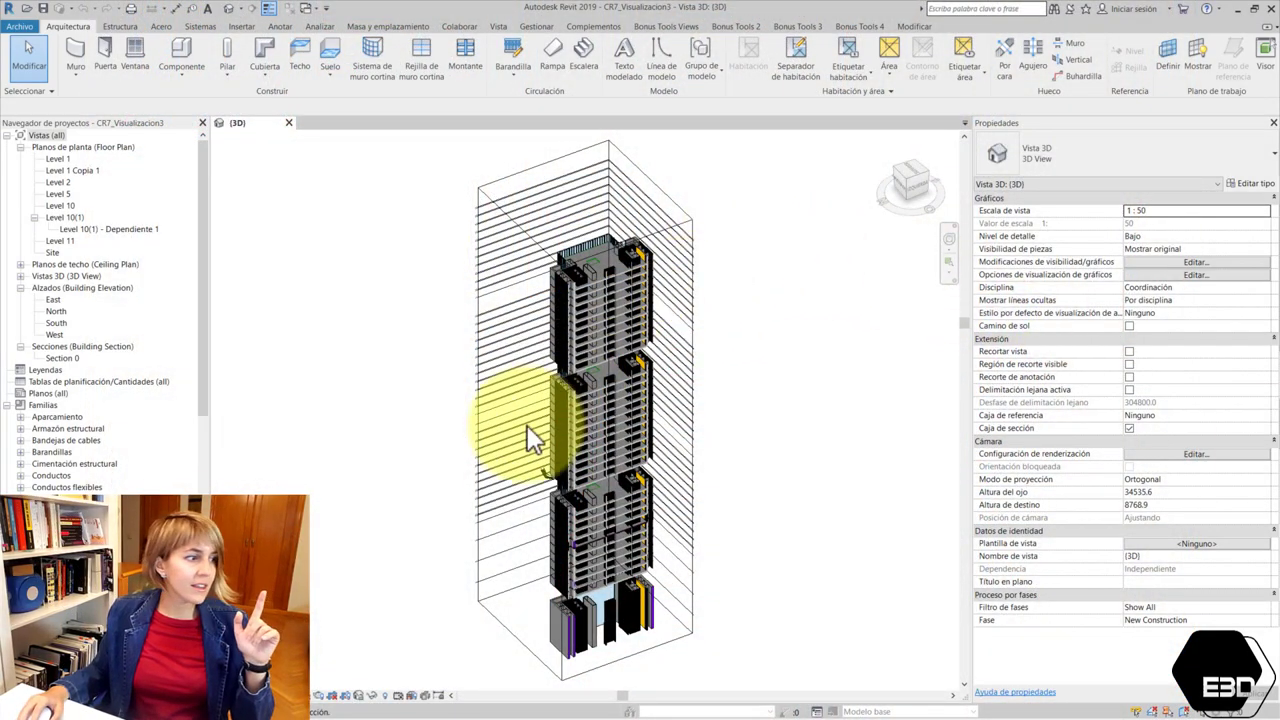
Show the detail item families Brick Standard, Región rellenada and W Shapes-Section in the Project Browser.
{"action": "scroll", "coordinate": [75, 425], "scroll_direction": "down", "scroll_amount": 3}
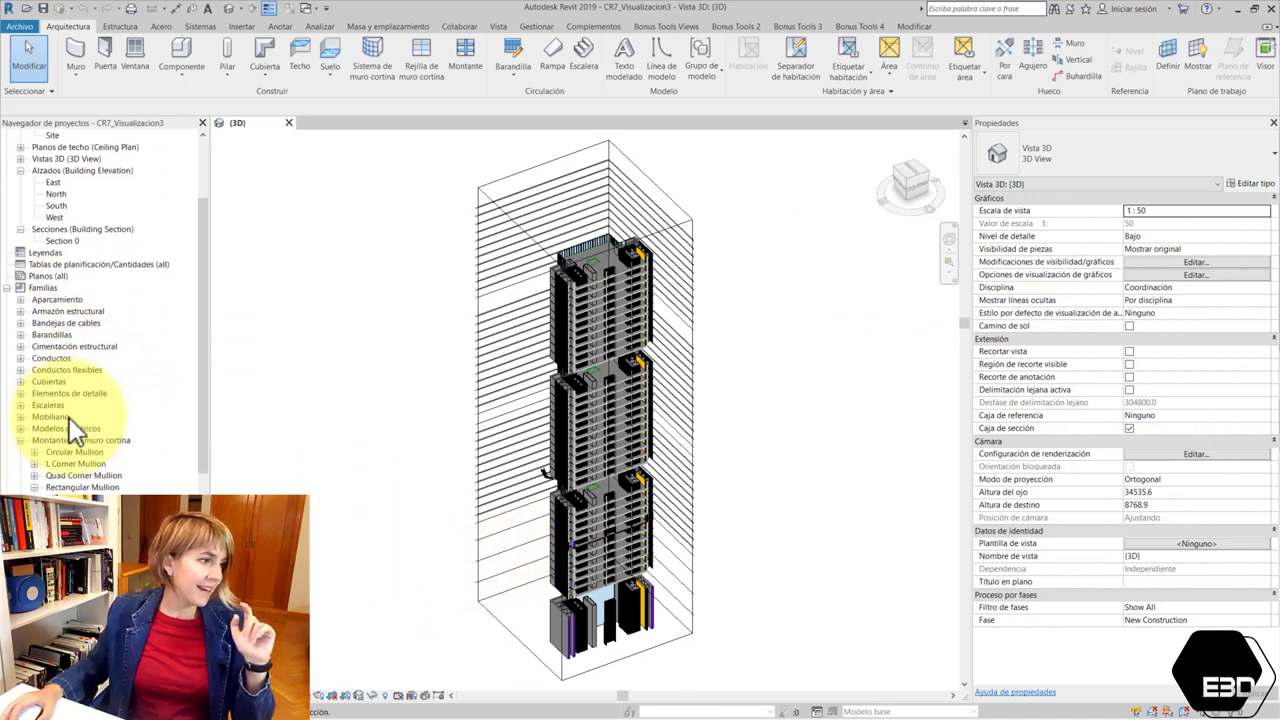
{"action": "left_click", "coordinate": [20, 440]}
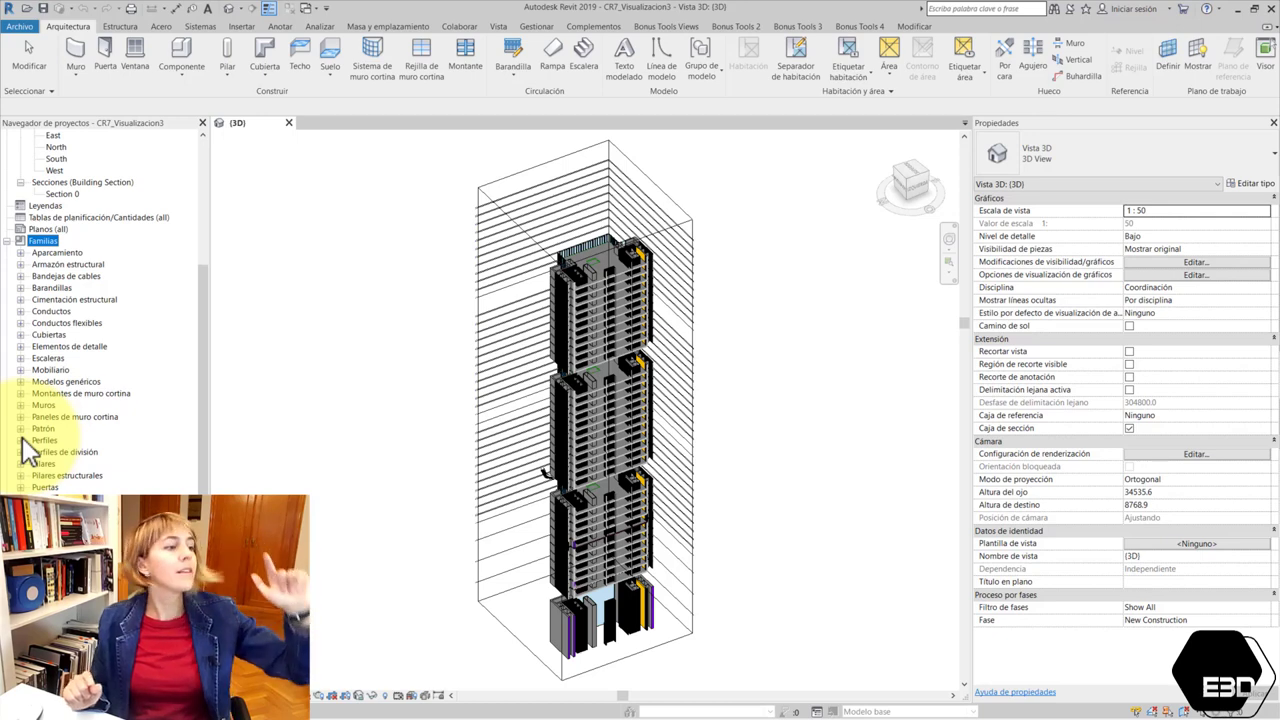
{"action": "double_click", "coordinate": [69, 346]}
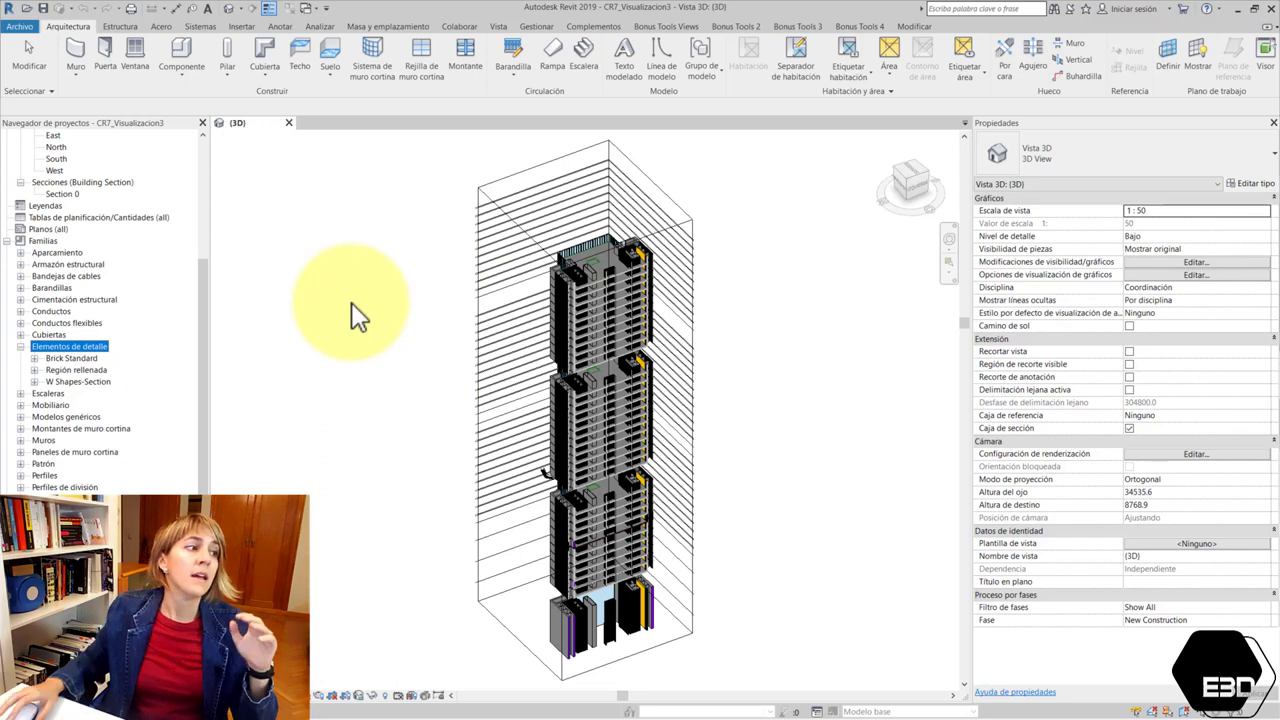
{"action": "scroll", "coordinate": [351, 302], "scroll_direction": "up", "scroll_amount": 2}
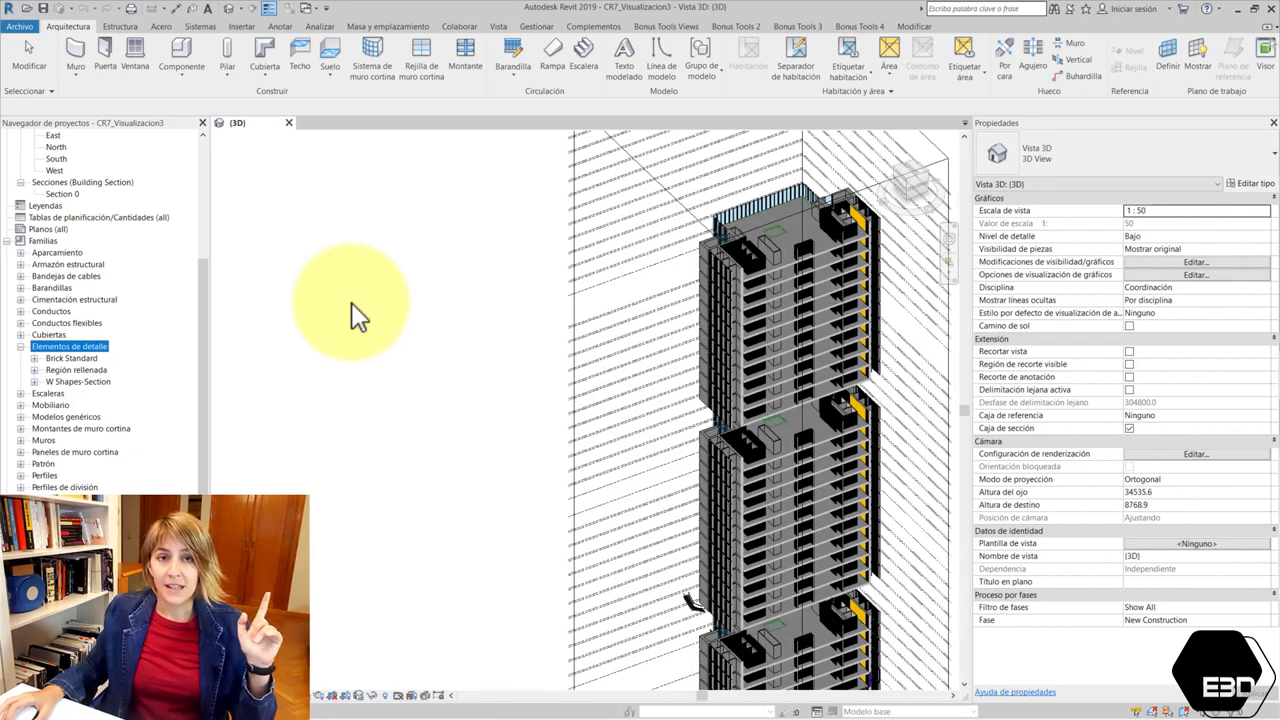
{"action": "scroll", "coordinate": [351, 302], "scroll_direction": "down", "scroll_amount": 2}
{"action": "left_click", "coordinate": [339, 293]}
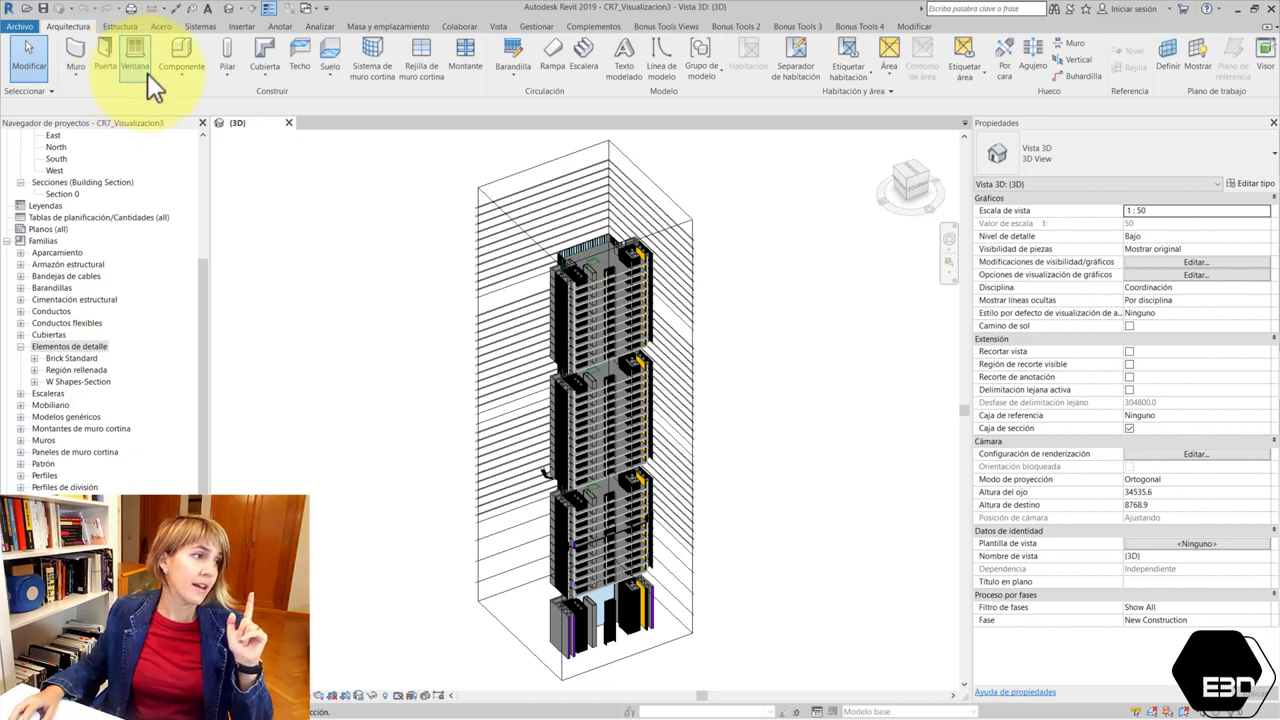
{"action": "left_click", "coordinate": [177, 78]}
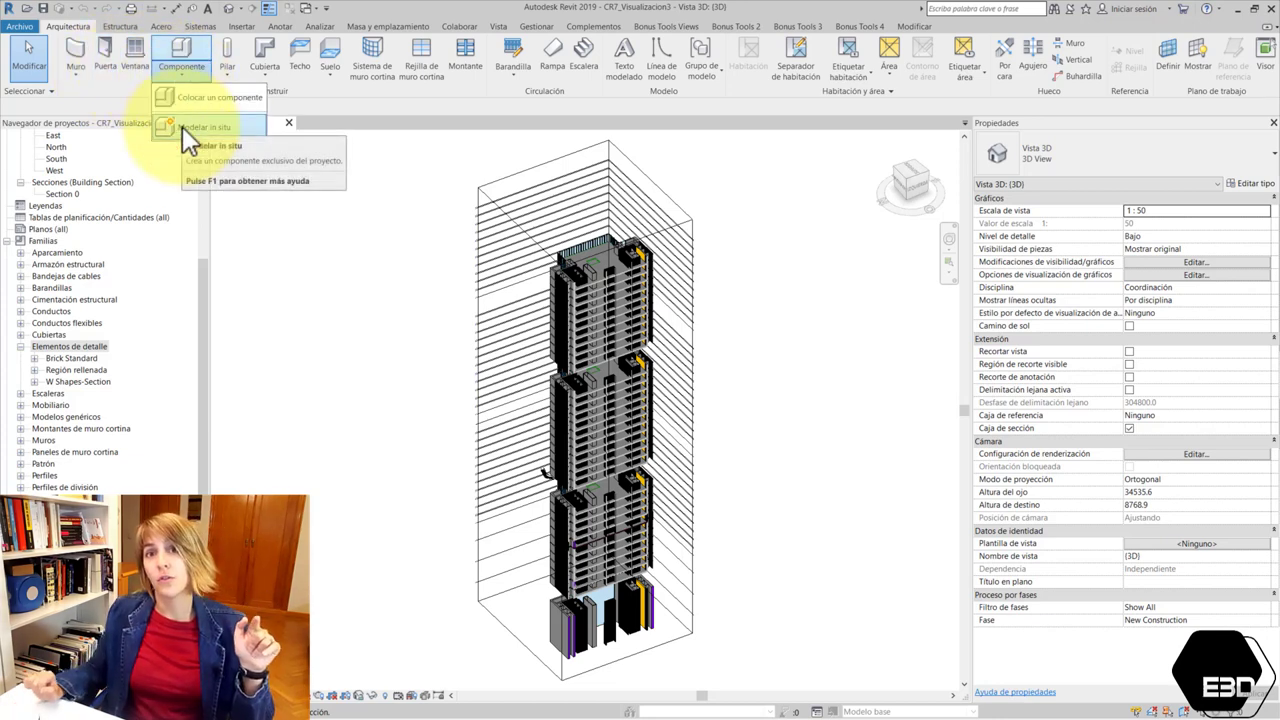
{"action": "mouse_move", "coordinate": [210, 127]}
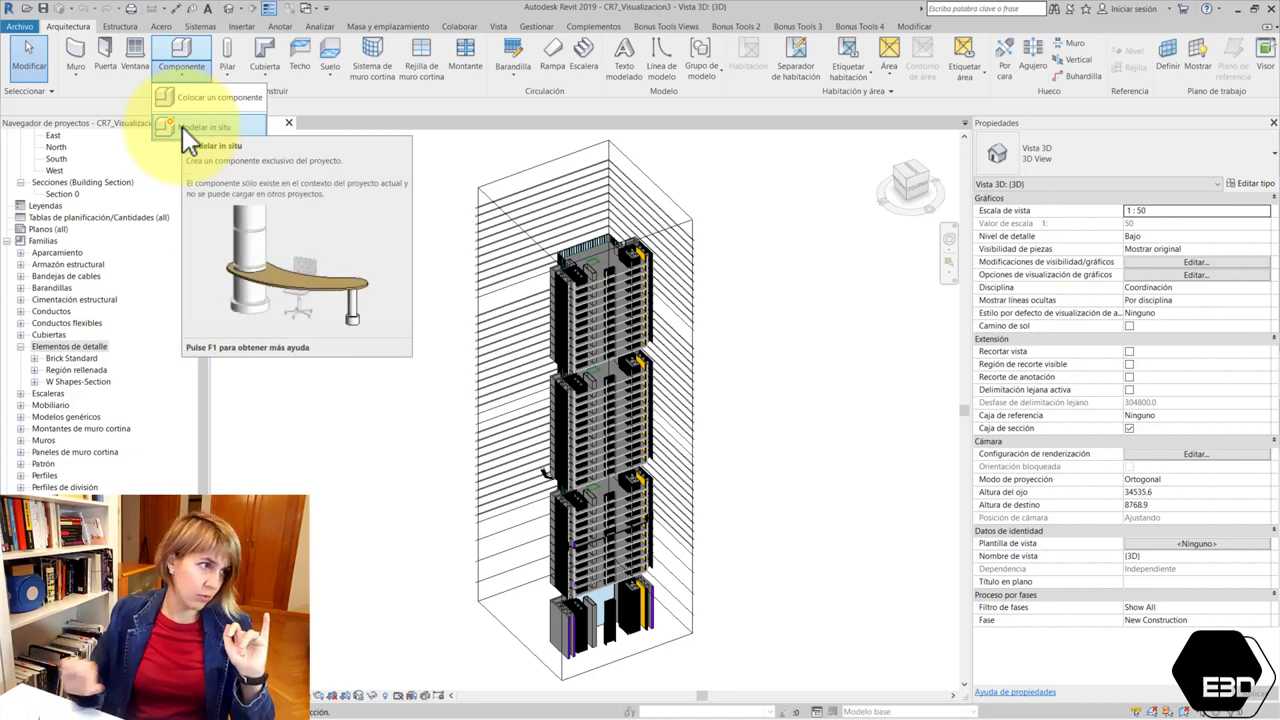
{"action": "left_click", "coordinate": [225, 72]}
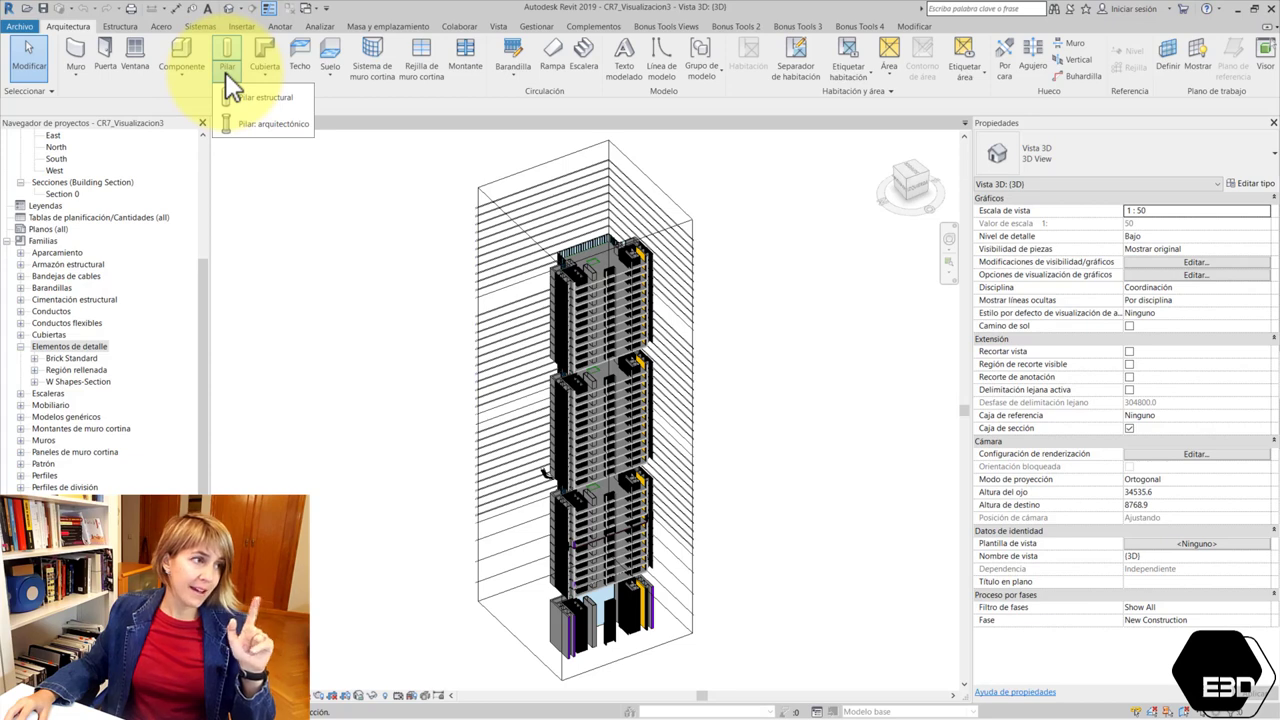
{"action": "left_click", "coordinate": [269, 78]}
{"action": "left_click", "coordinate": [269, 78]}
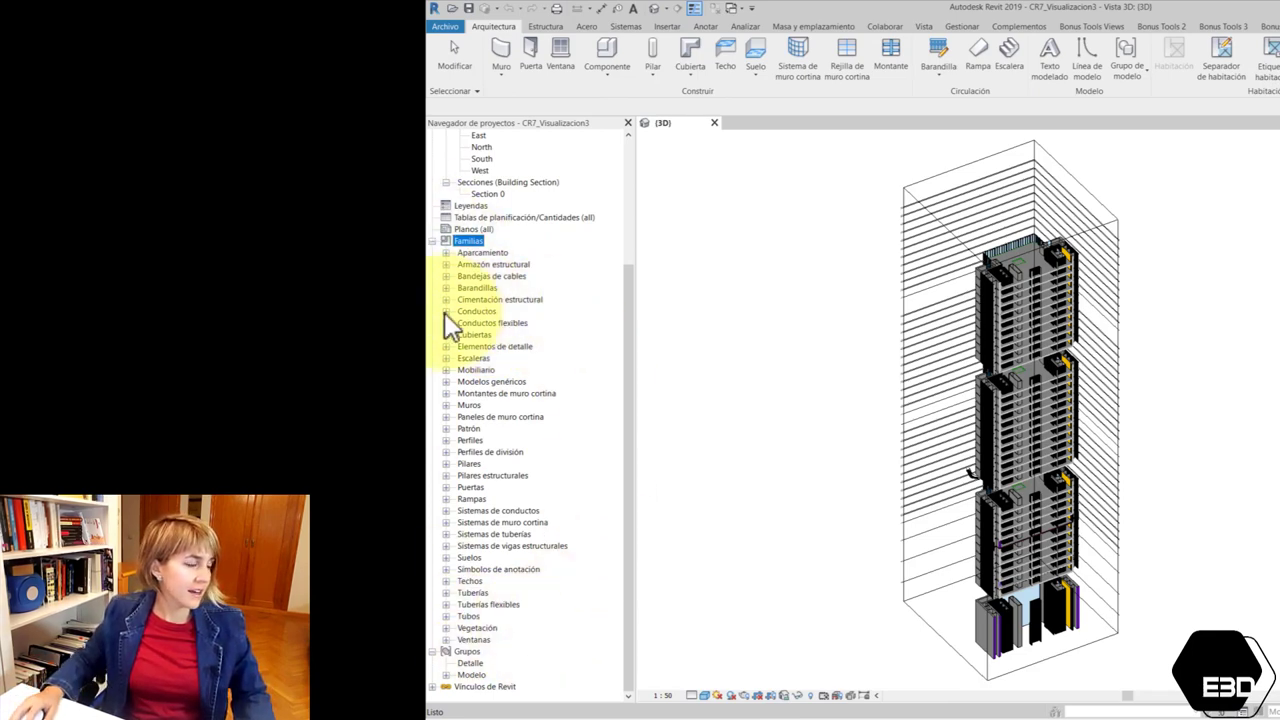
Expand Muros > Muro apilado to reveal the Exterior - Brick Over CMU w Metal Stud type.
{"action": "left_click", "coordinate": [445, 405]}
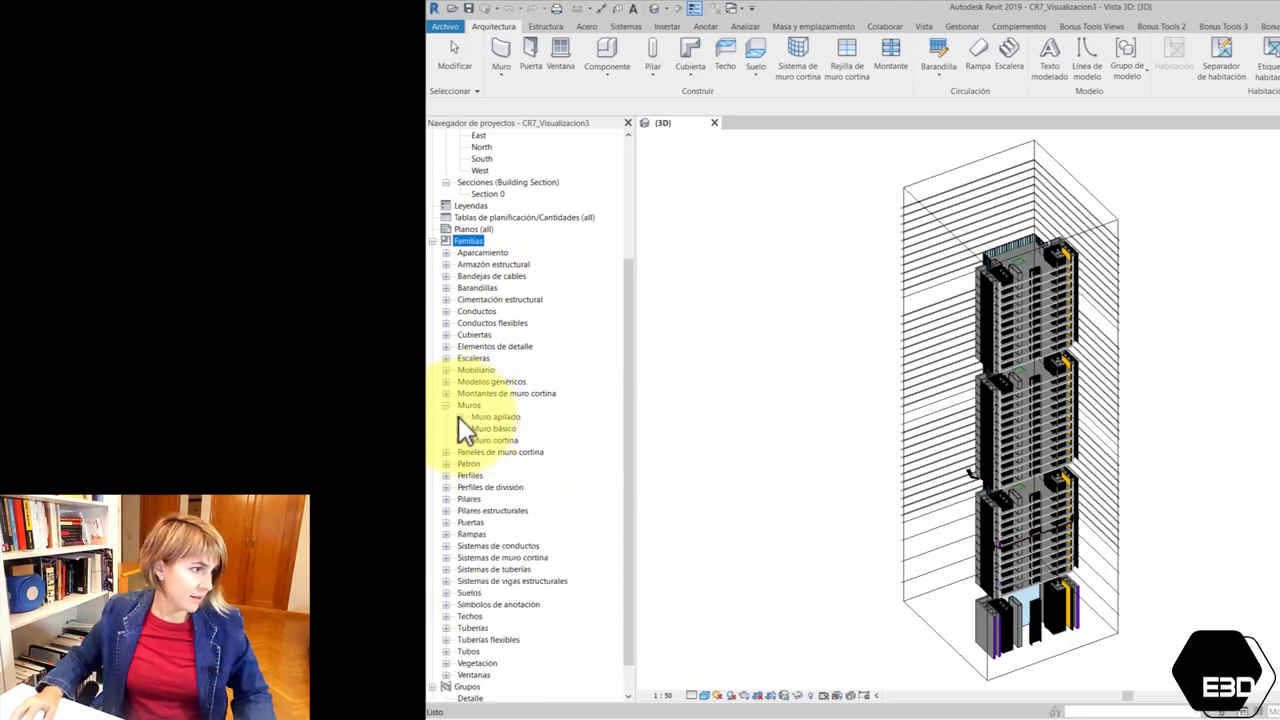
{"action": "left_click", "coordinate": [459, 416]}
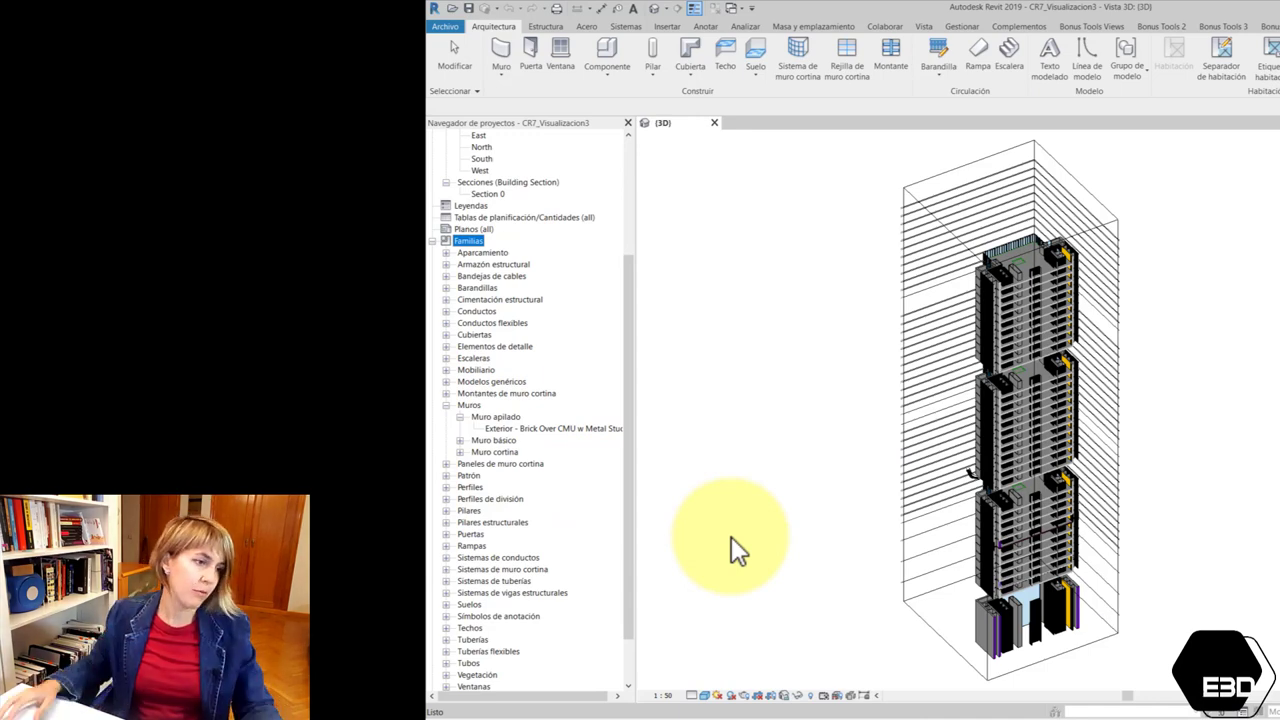
{"action": "scroll", "coordinate": [98, 194], "scroll_direction": "up", "scroll_amount": 3}
{"action": "scroll", "coordinate": [98, 194], "scroll_direction": "up", "scroll_amount": 2}
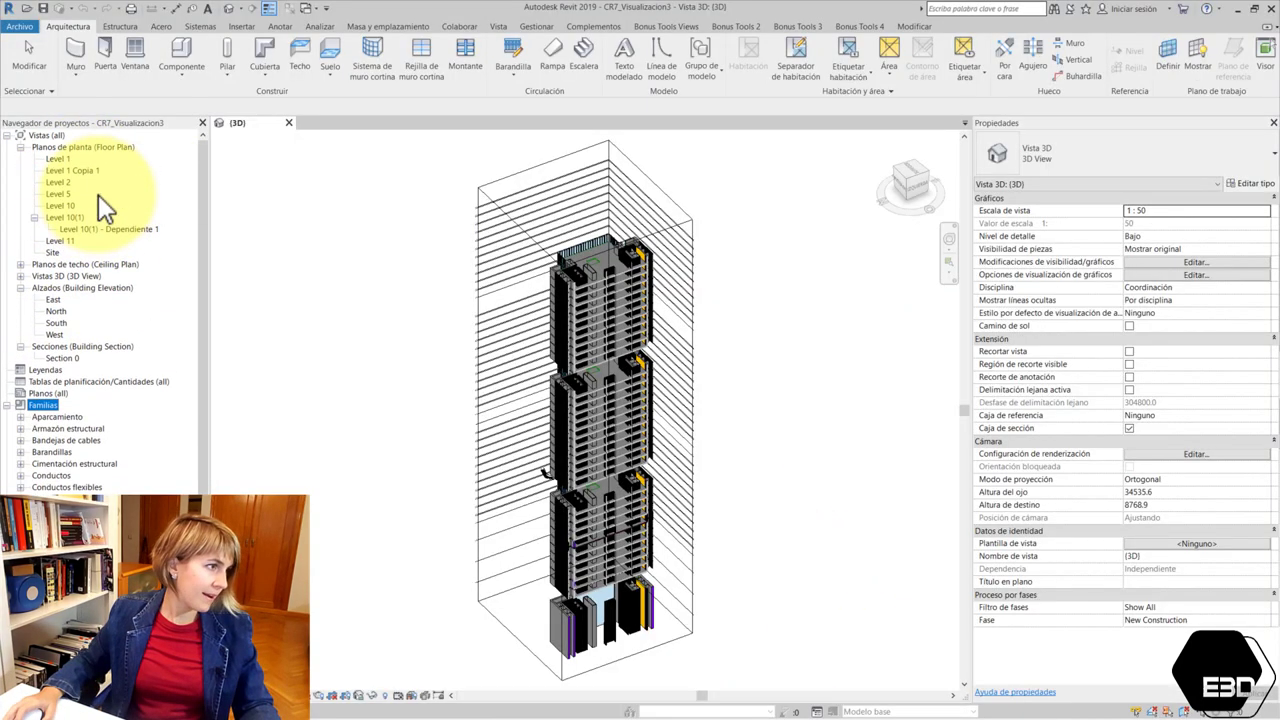
Open the Level 10 floor plan and select the Muro básico 200 wall near its centre.
{"action": "left_click", "coordinate": [66, 205]}
{"action": "double_click", "coordinate": [65, 205]}
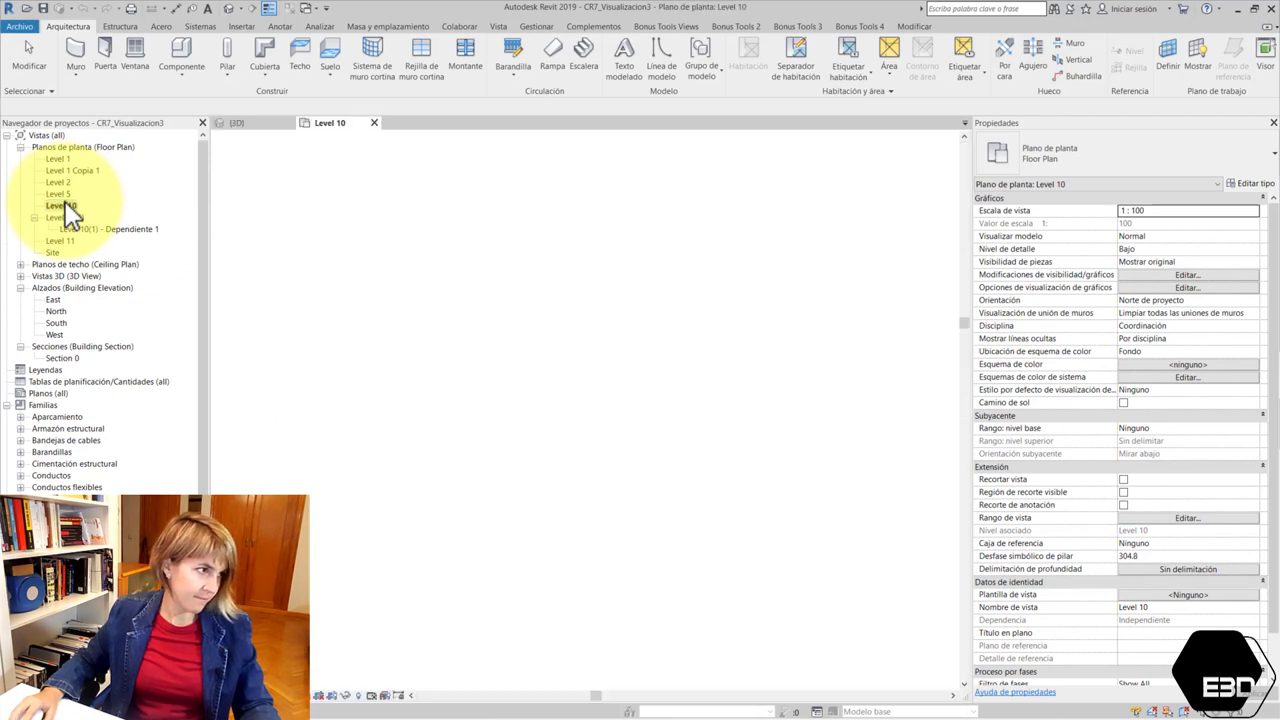
{"action": "scroll", "coordinate": [430, 375], "scroll_direction": "up", "scroll_amount": 3}
{"action": "scroll", "coordinate": [392, 341], "scroll_direction": "up", "scroll_amount": 2}
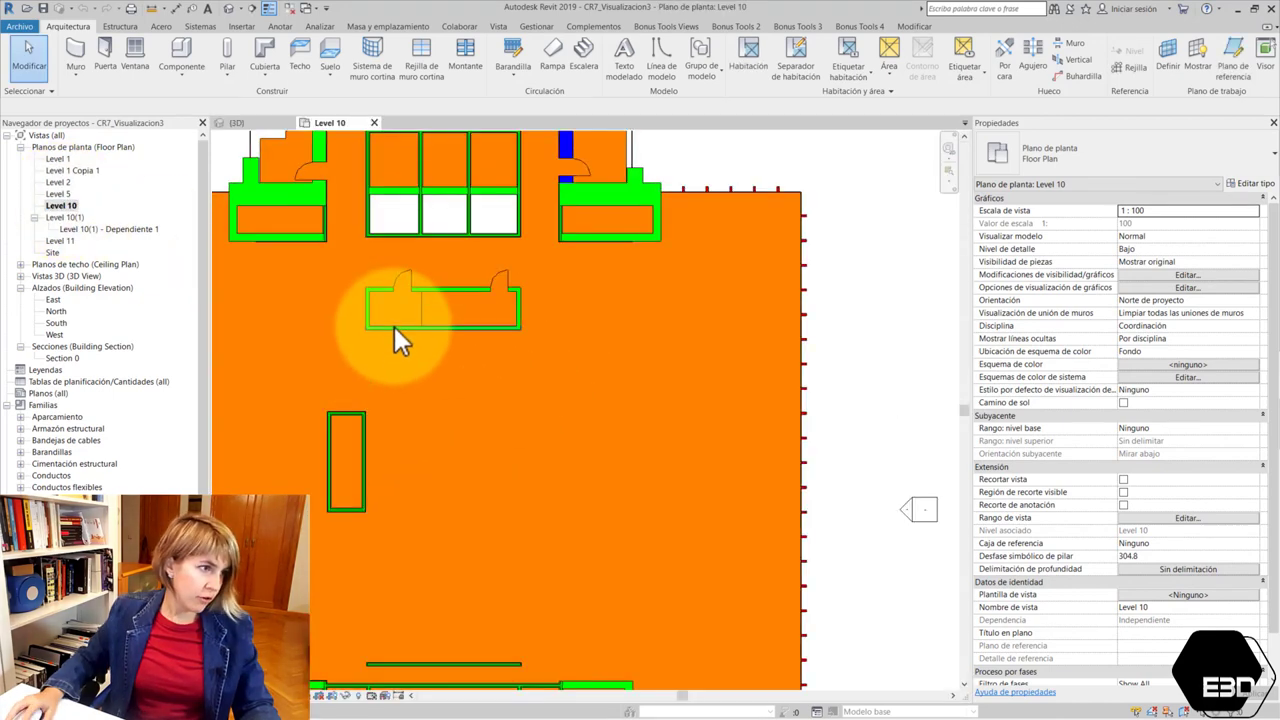
{"action": "left_click", "coordinate": [394, 326]}
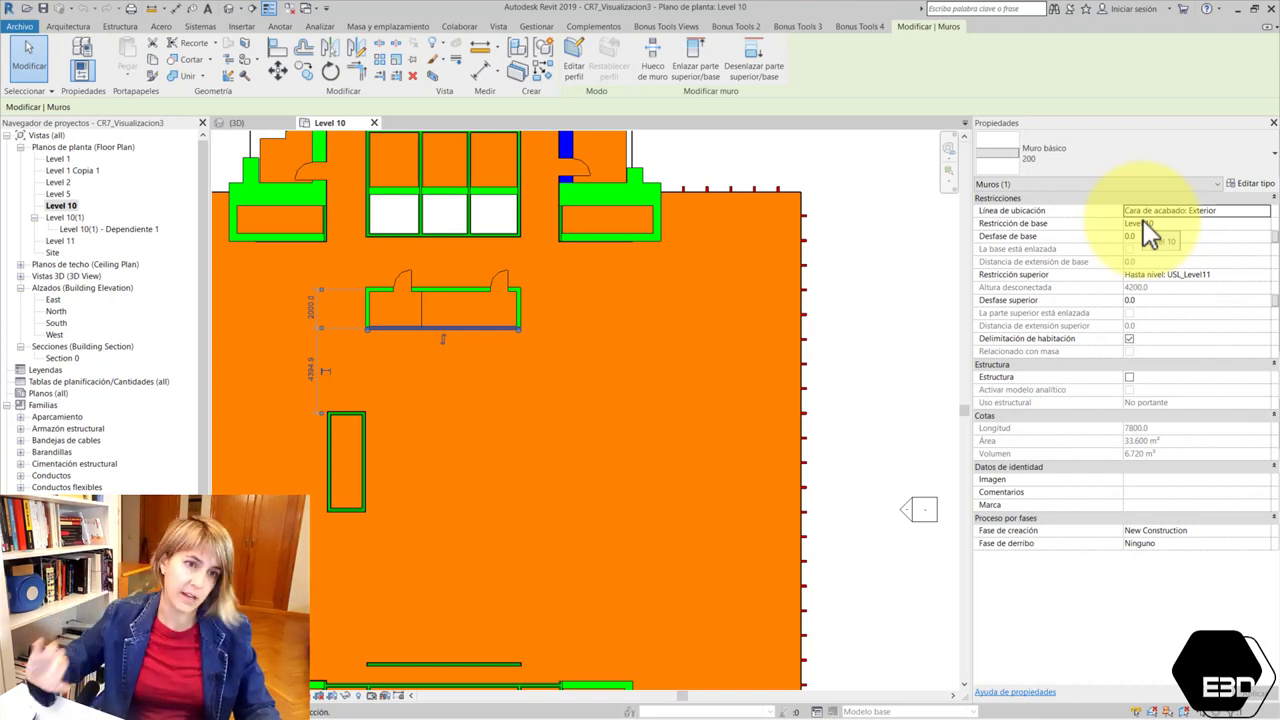
{"action": "left_click", "coordinate": [1263, 184]}
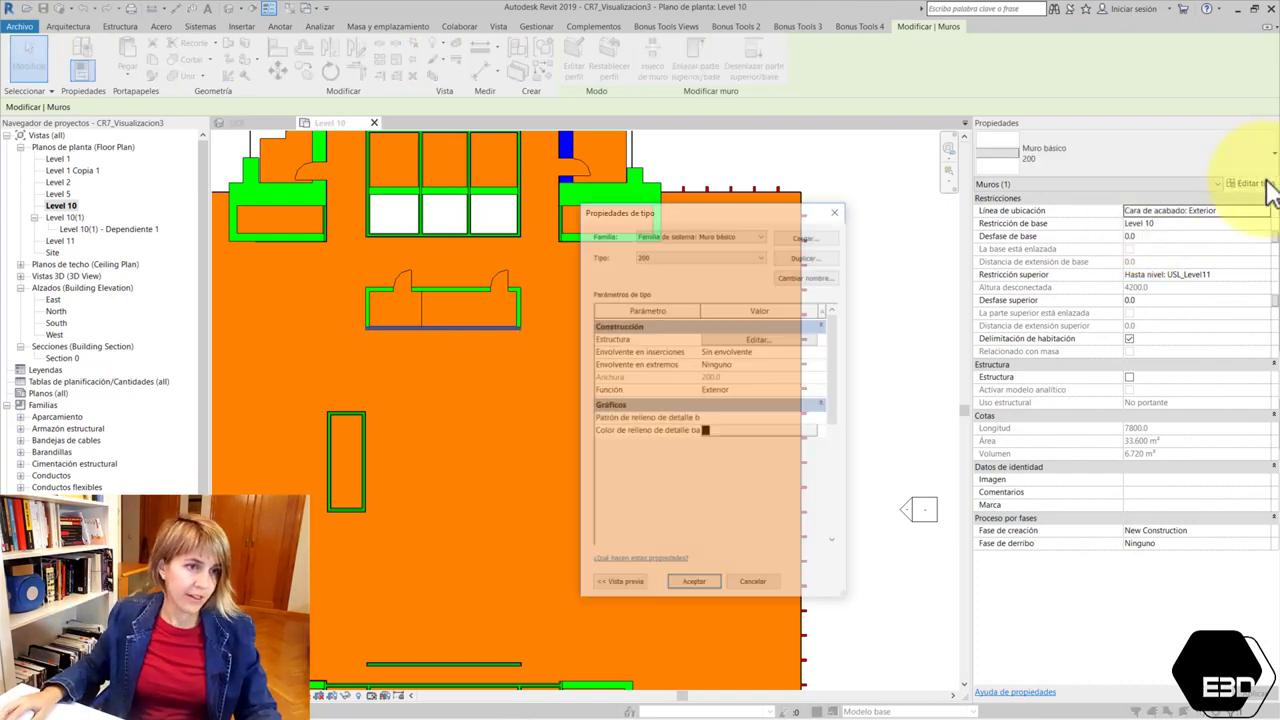
{"action": "left_click", "coordinate": [768, 340]}
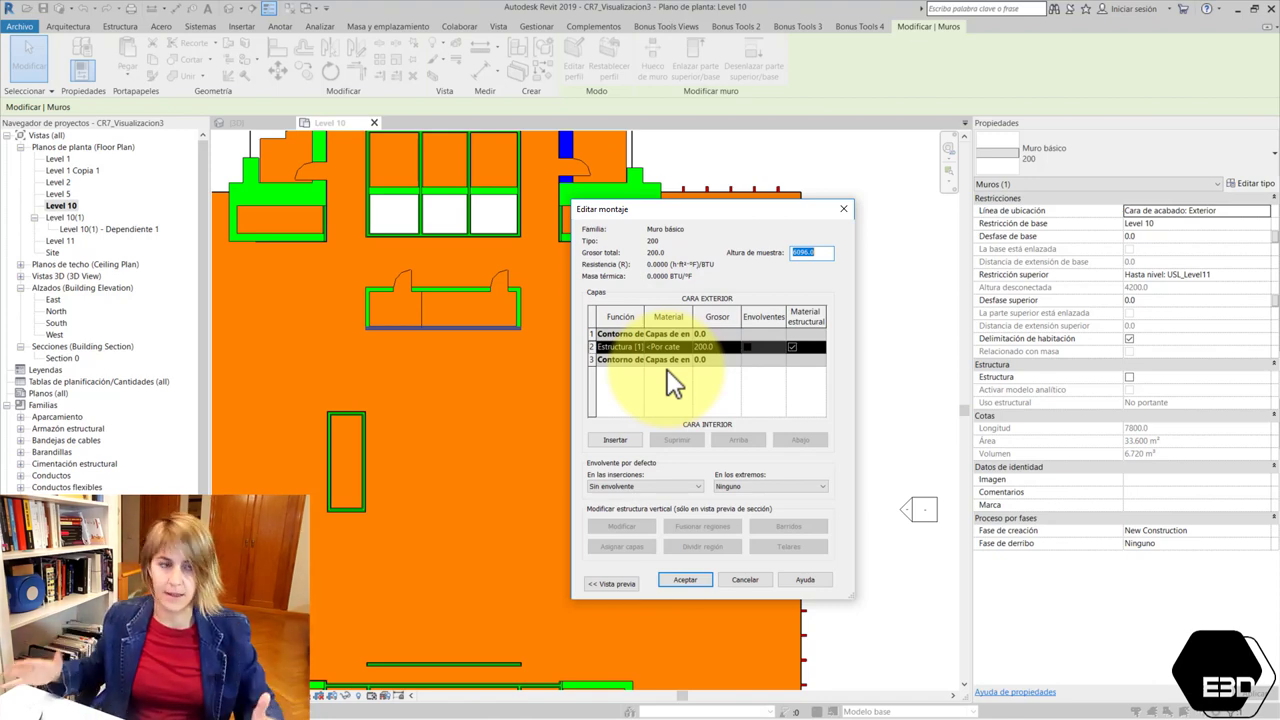
{"action": "key", "text": "Escape"}
{"action": "left_click", "coordinate": [830, 212]}
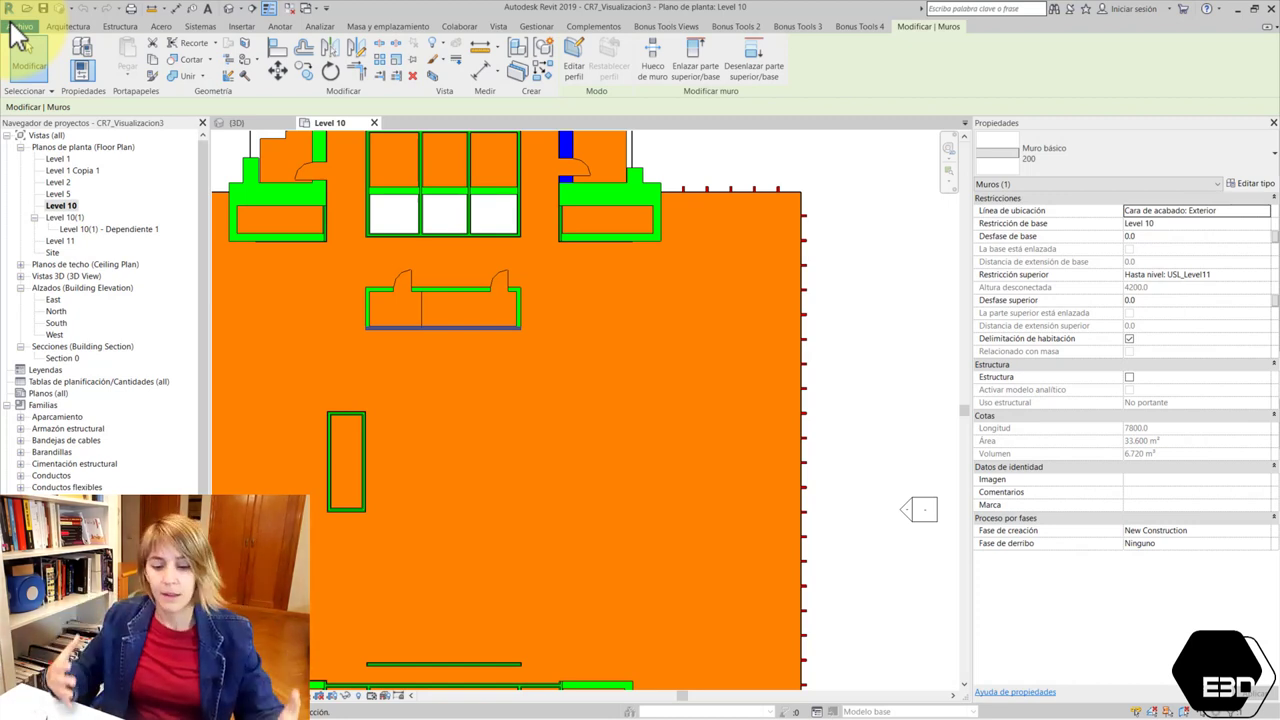
Bring up the new-family template chooser and browse the Spanish template list.
{"action": "left_click", "coordinate": [14, 26]}
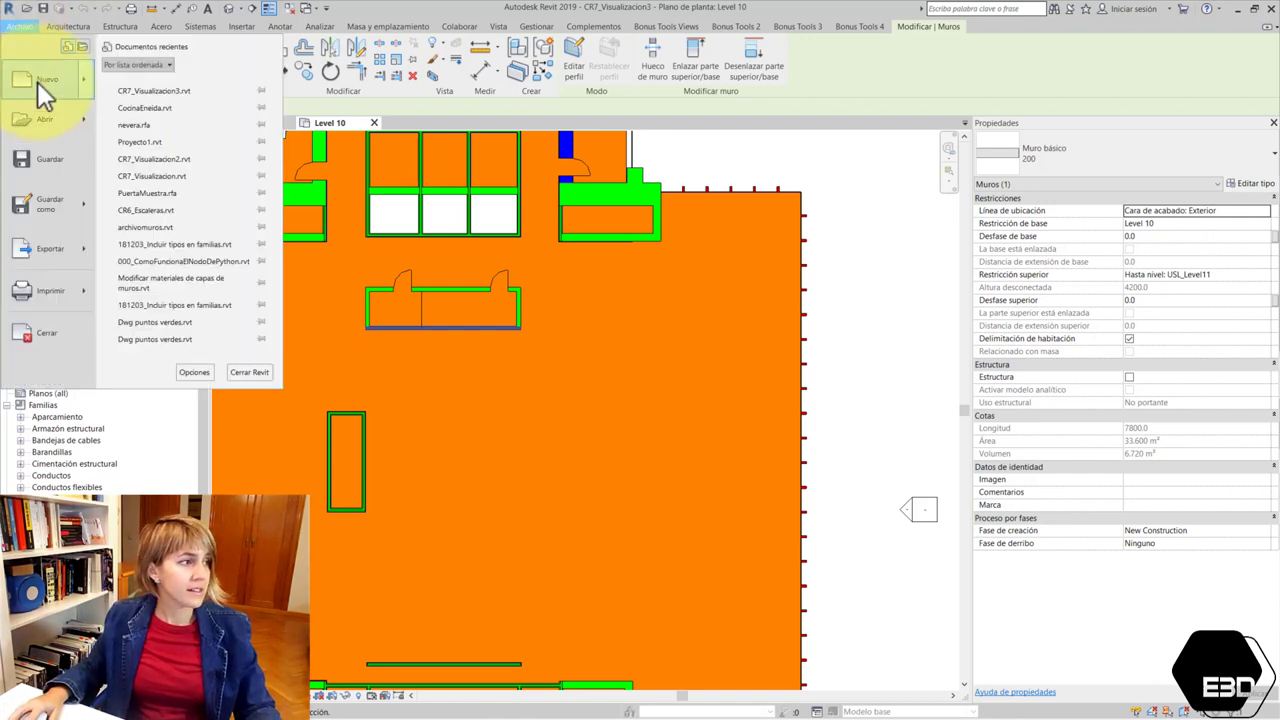
{"action": "left_click", "coordinate": [669, 165]}
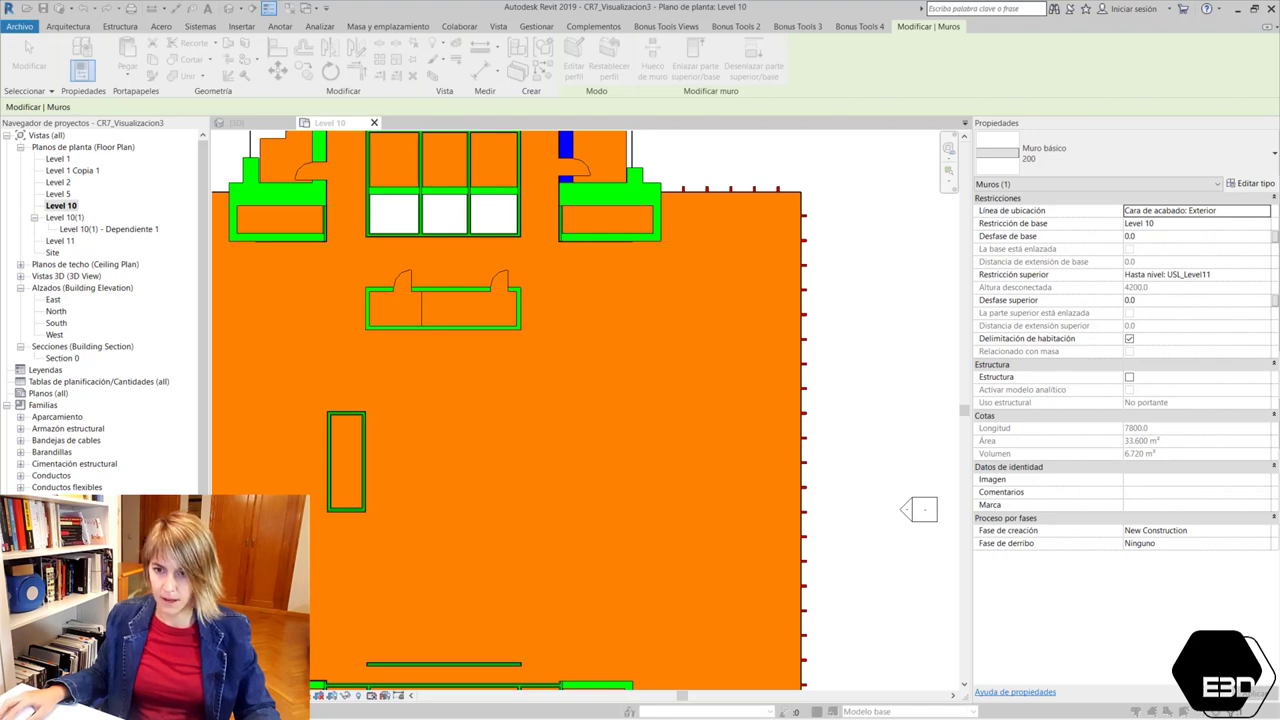
{"action": "left_click_drag", "start_coordinate": [957, 509], "coordinate": [685, 108]}
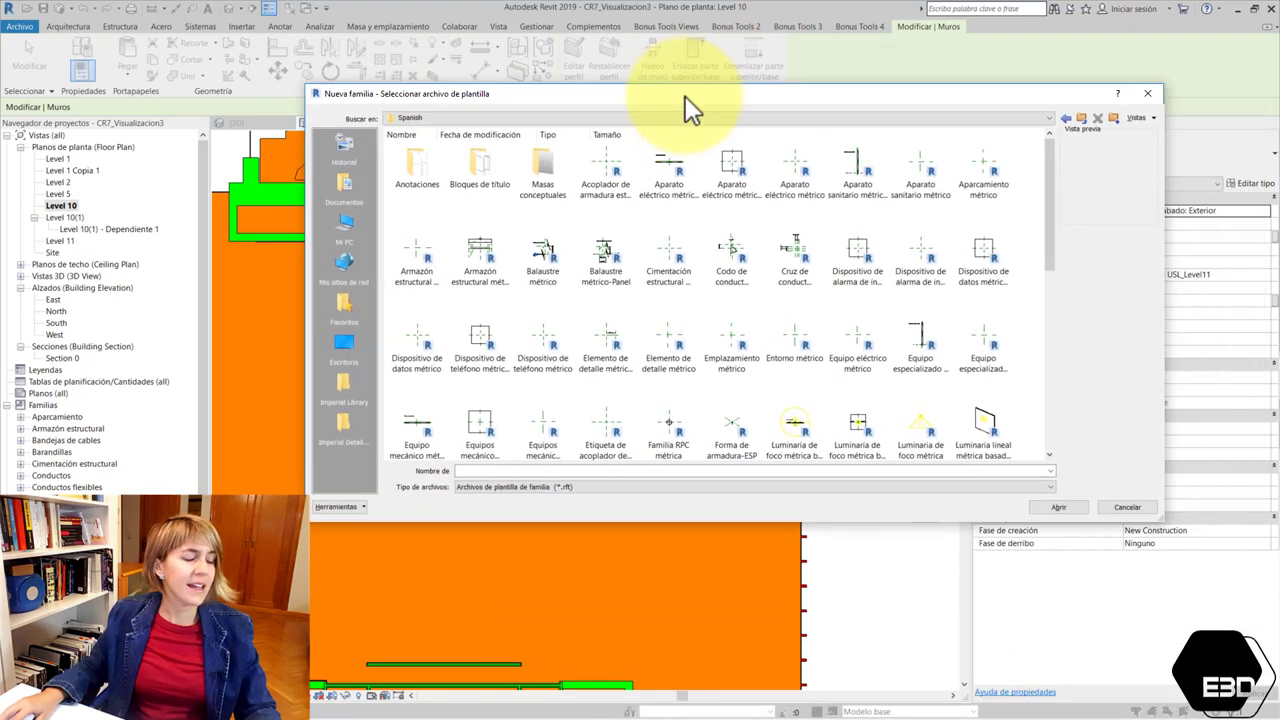
{"action": "scroll", "coordinate": [847, 320], "scroll_direction": "down", "scroll_amount": 2}
{"action": "scroll", "coordinate": [847, 320], "scroll_direction": "down", "scroll_amount": 2}
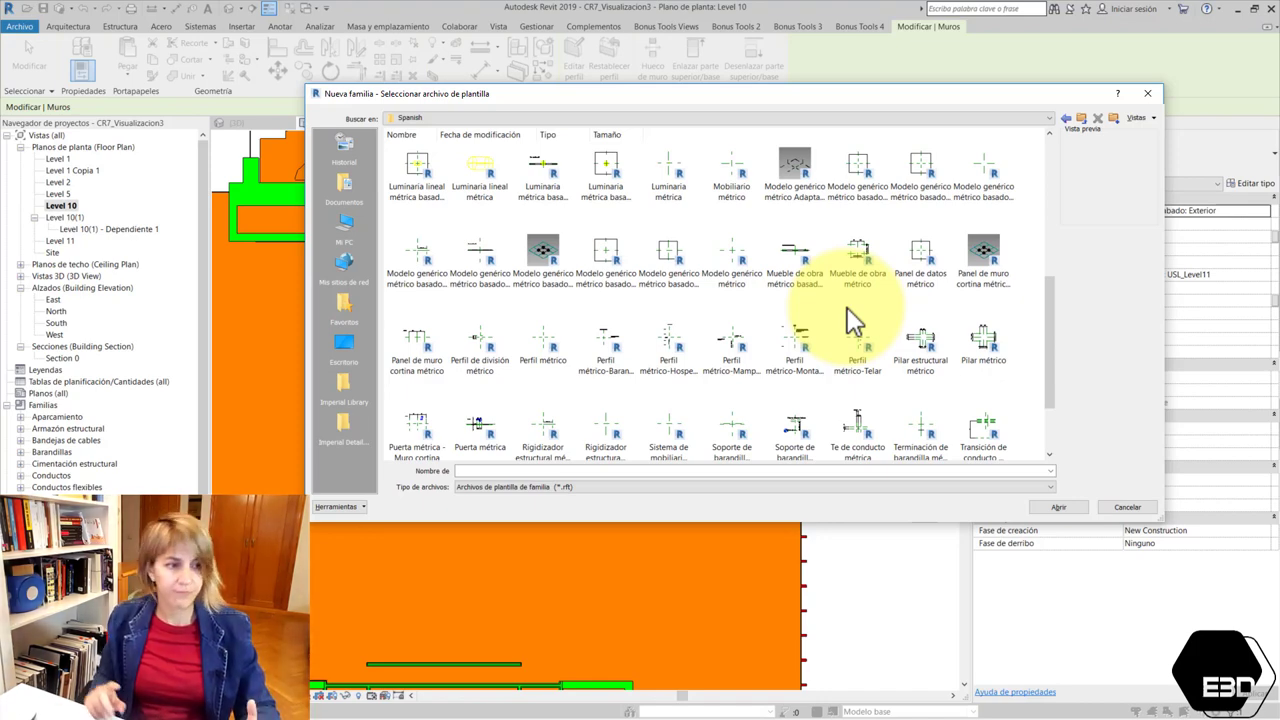
{"action": "scroll", "coordinate": [805, 325], "scroll_direction": "down", "scroll_amount": 1}
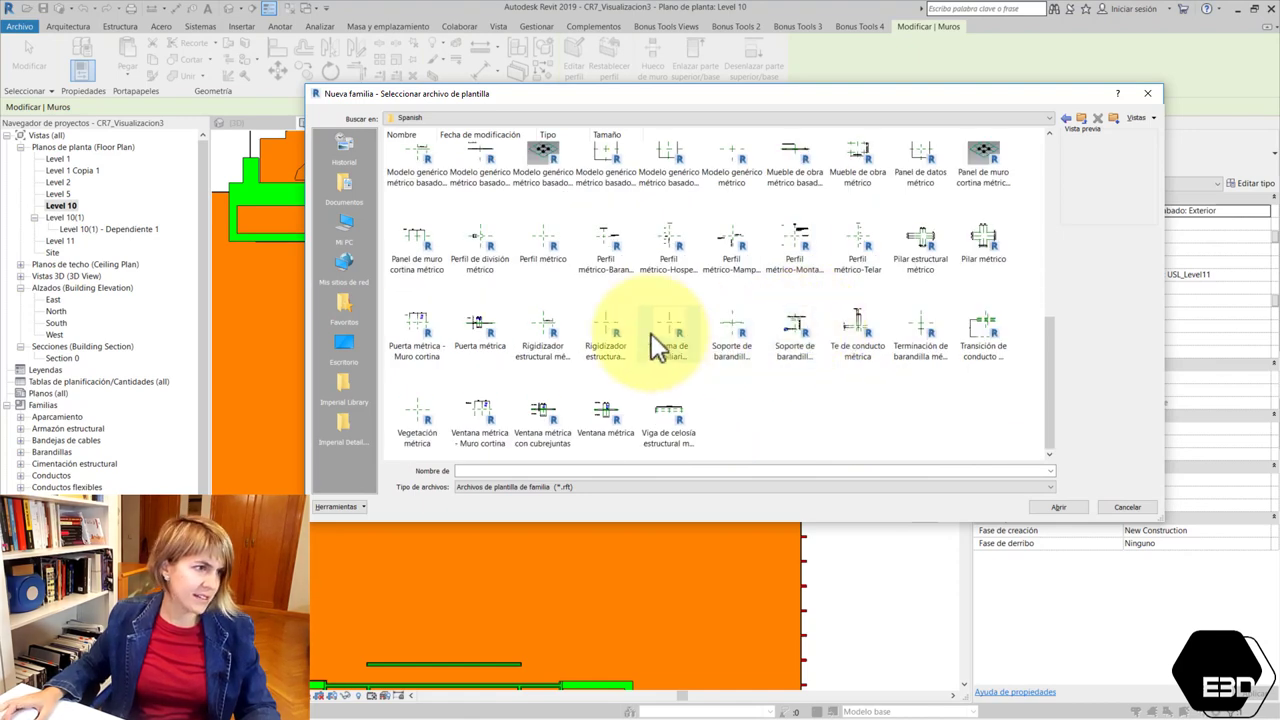
{"action": "scroll", "coordinate": [651, 340], "scroll_direction": "up", "scroll_amount": 5}
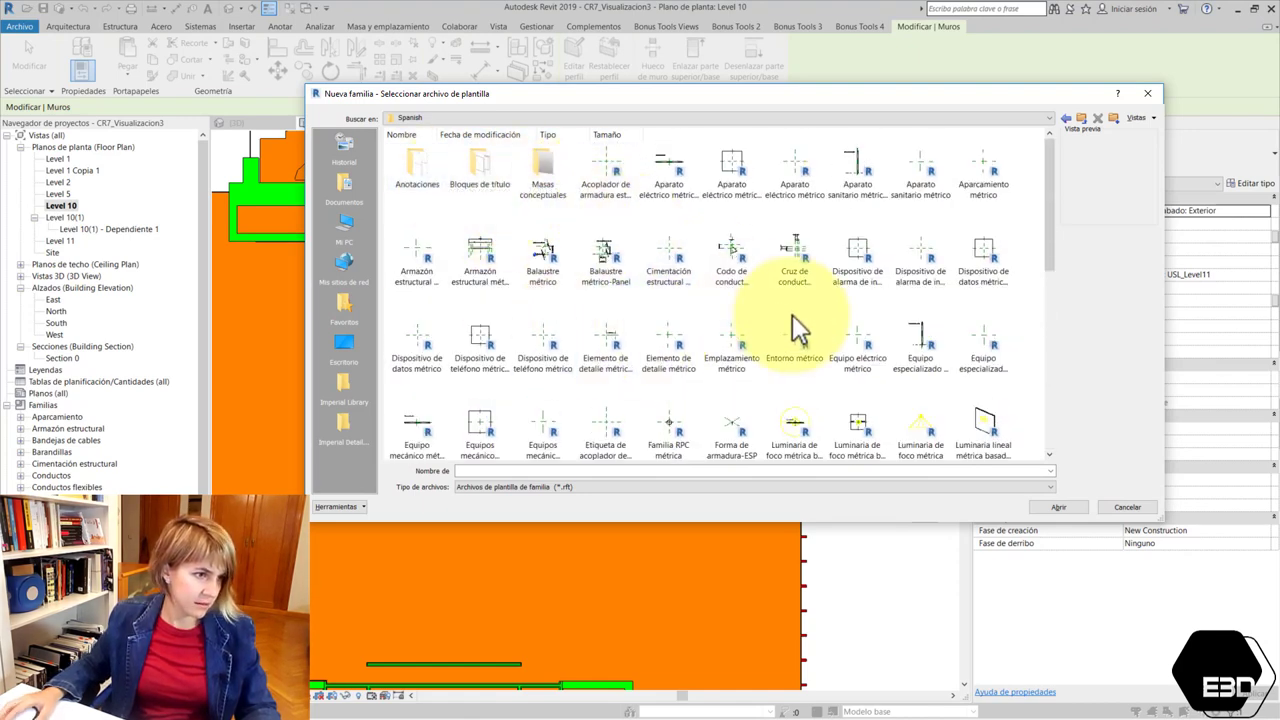
{"action": "scroll", "coordinate": [792, 316], "scroll_direction": "down", "scroll_amount": 2}
{"action": "scroll", "coordinate": [745, 335], "scroll_direction": "down", "scroll_amount": 2}
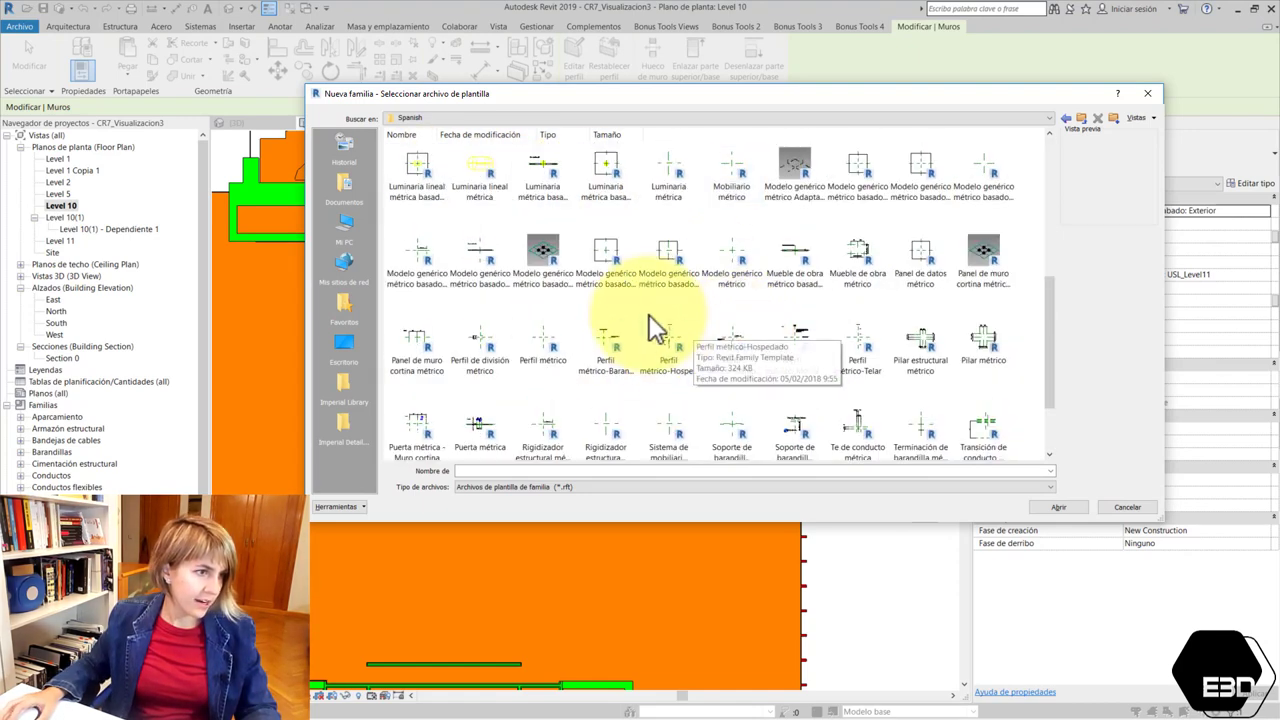
Create the new family from the Modelo genérico métrico.rft template.
{"action": "left_click", "coordinate": [629, 268]}
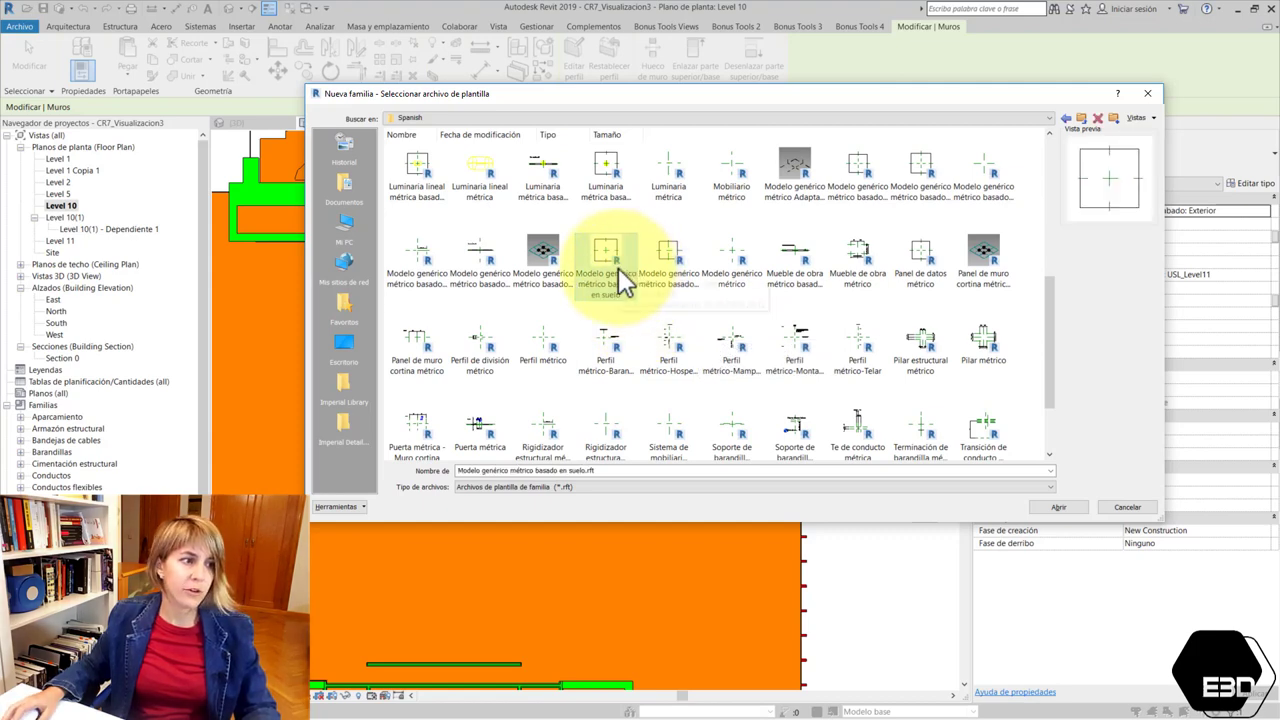
{"action": "left_click", "coordinate": [539, 264]}
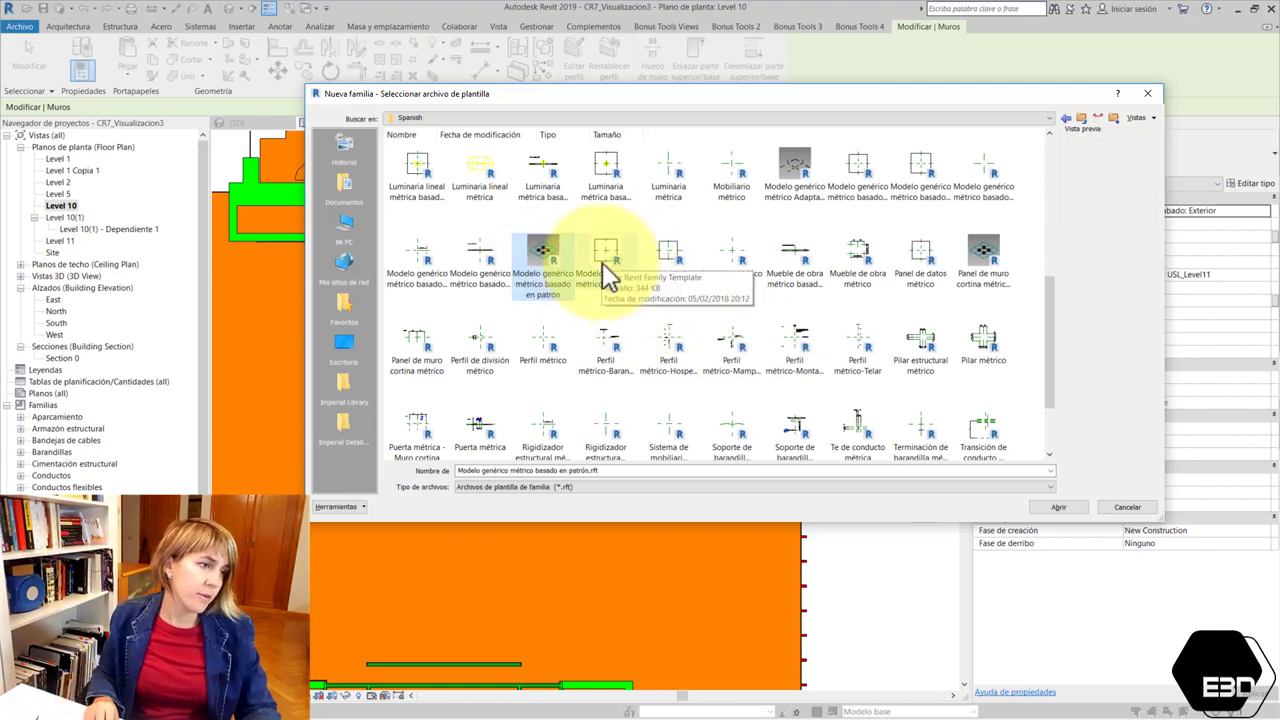
{"action": "key", "text": "Left"}
{"action": "key", "text": "Left"}
{"action": "key", "text": "Right"}
{"action": "key", "text": "Right"}
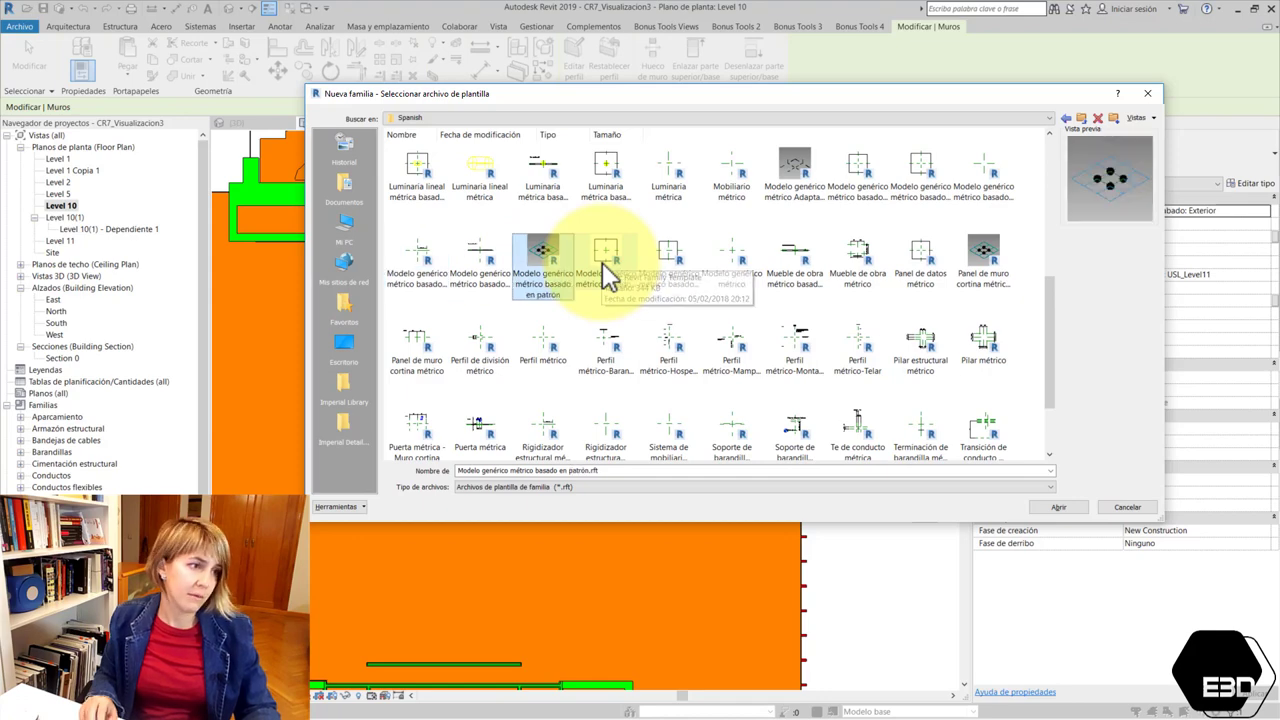
{"action": "key", "text": "Right"}
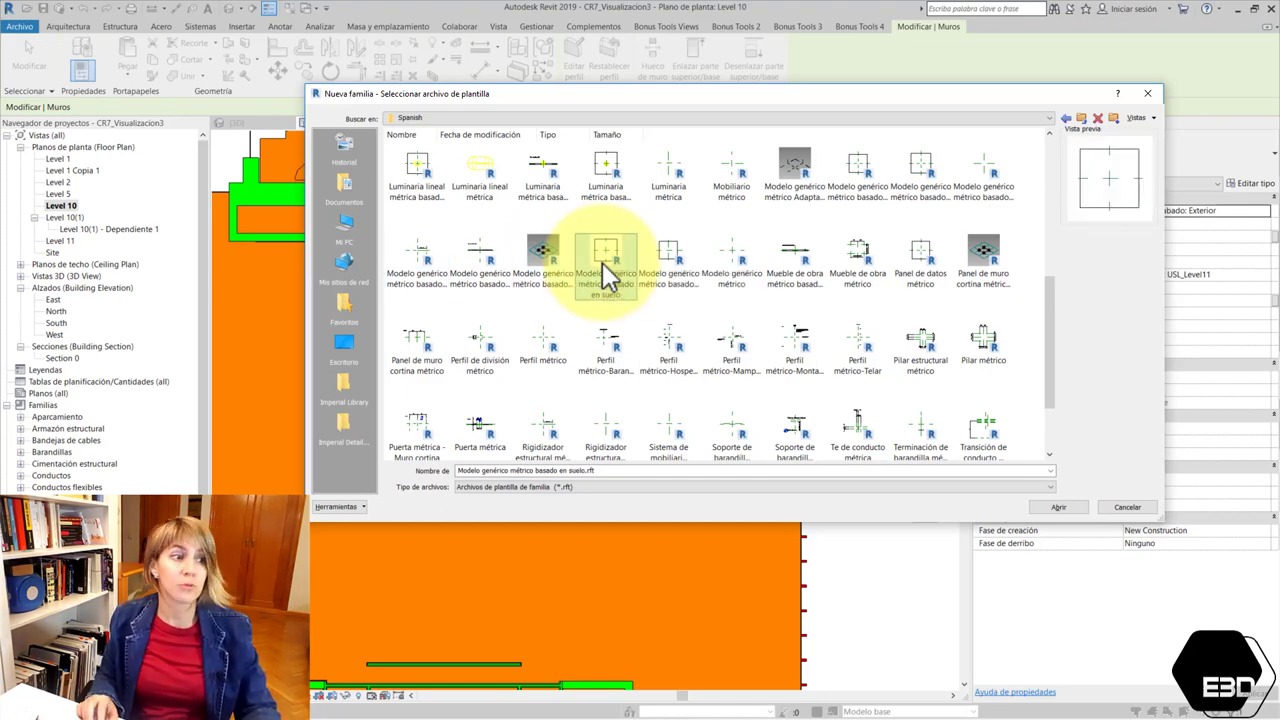
{"action": "key", "text": "Right"}
{"action": "key", "text": "Right"}
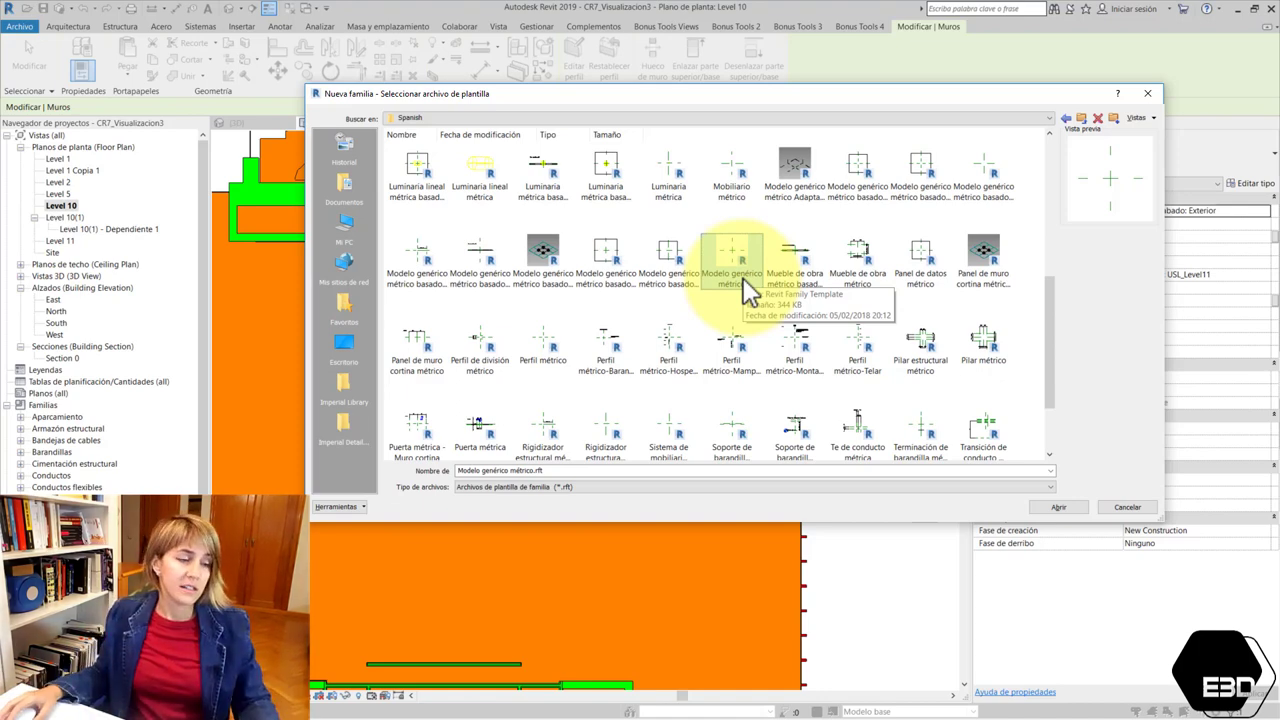
{"action": "left_click", "coordinate": [743, 278]}
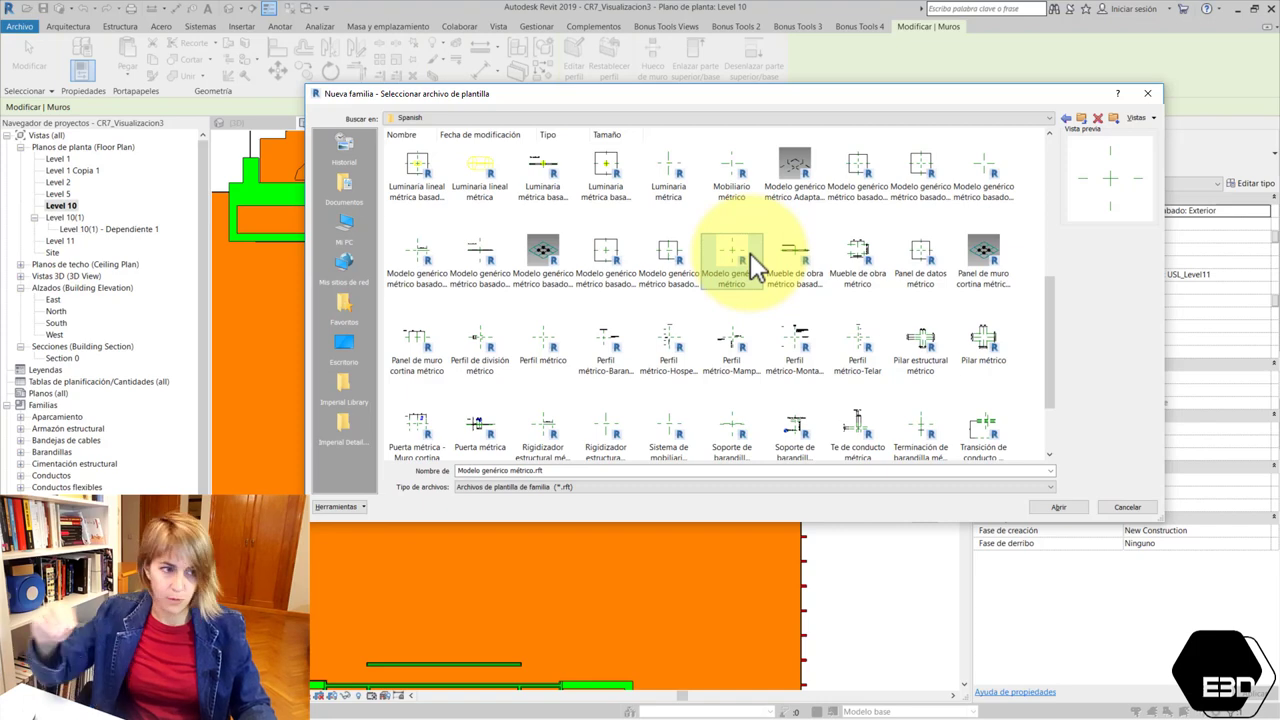
{"action": "left_click", "coordinate": [1072, 506]}
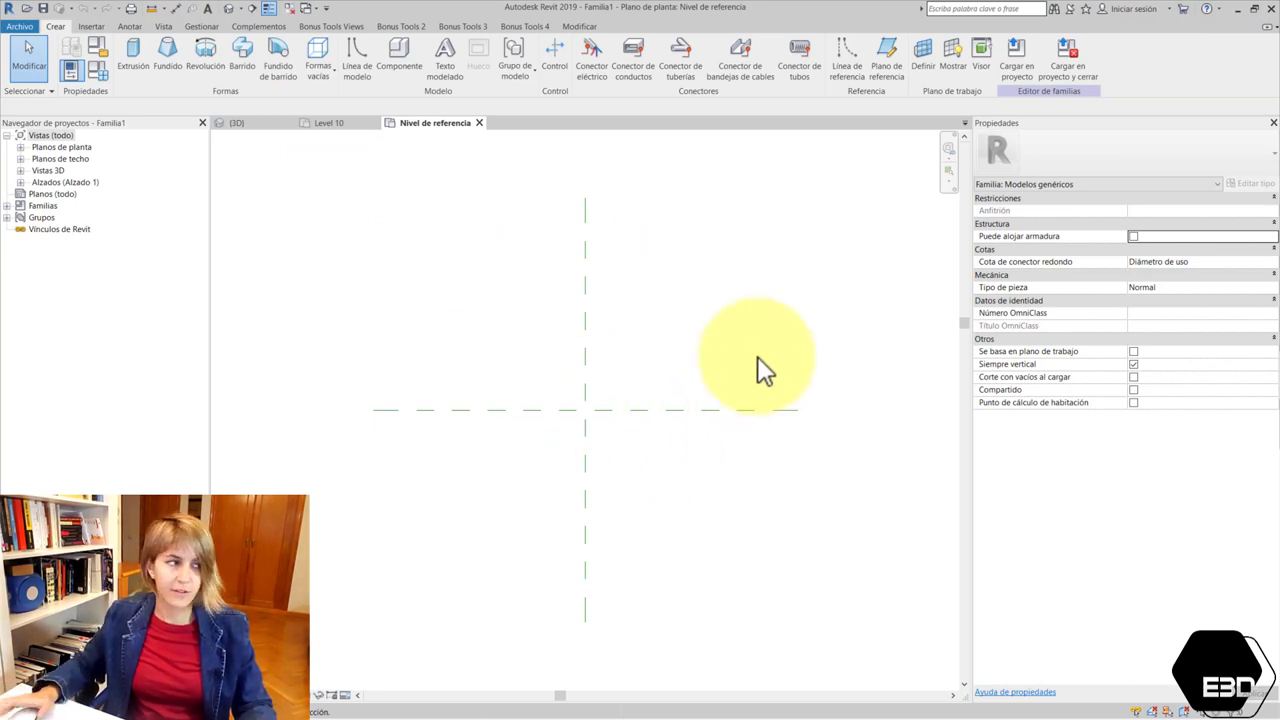
Sketch a rectangular solid extrusion 250 deep and view it in 3D.
{"action": "left_click", "coordinate": [129, 43]}
{"action": "left_click", "coordinate": [527, 46]}
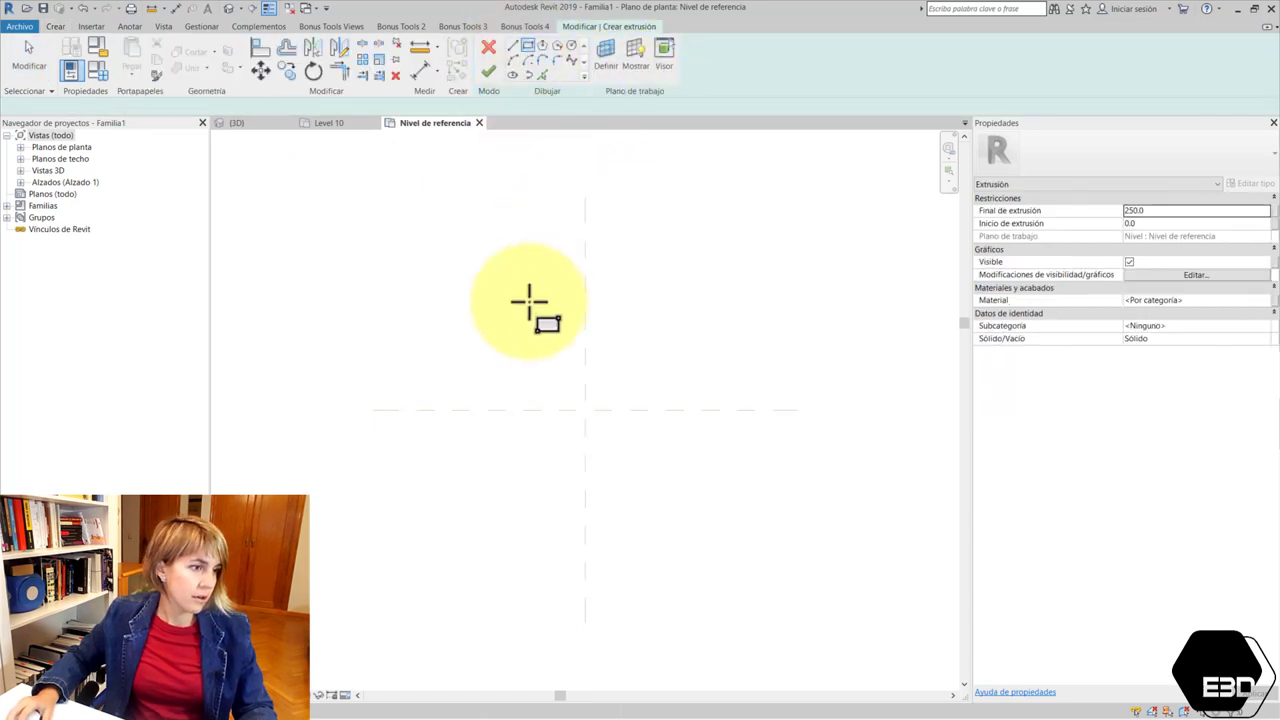
{"action": "left_click", "coordinate": [528, 300]}
{"action": "left_click", "coordinate": [741, 513]}
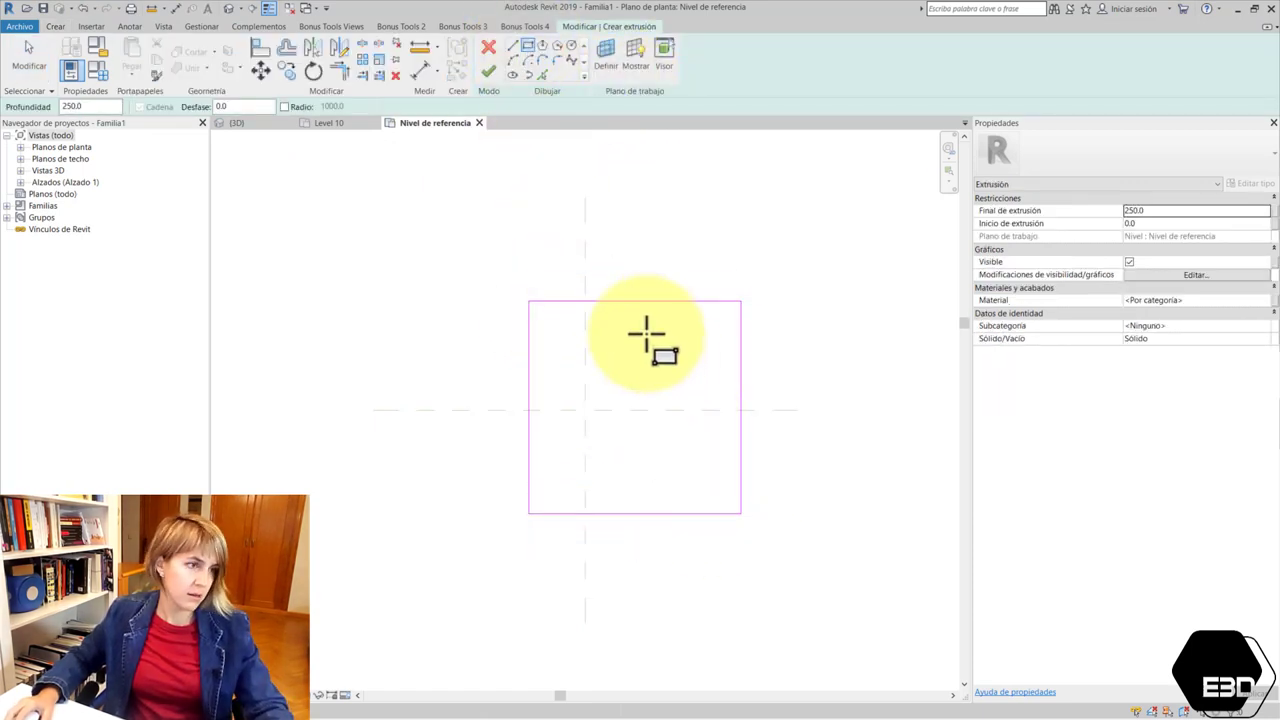
{"action": "key", "text": "Escape"}
{"action": "key", "text": "Escape"}
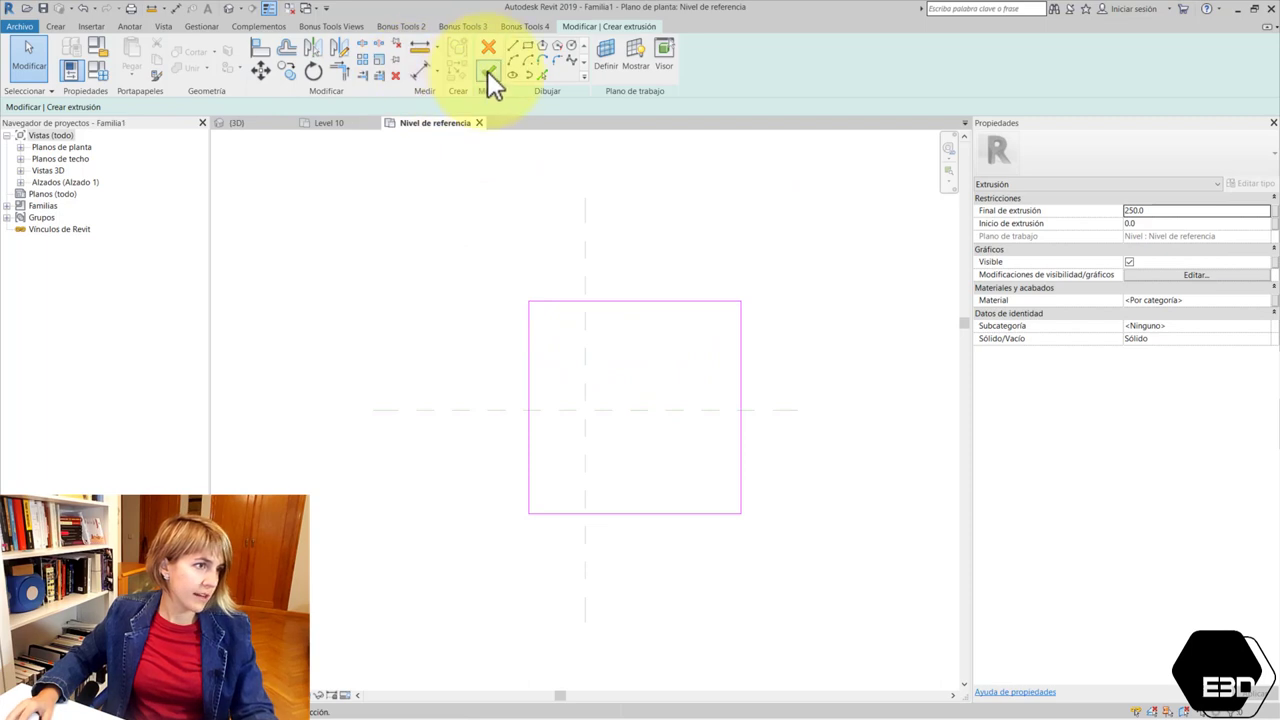
{"action": "left_click", "coordinate": [487, 71]}
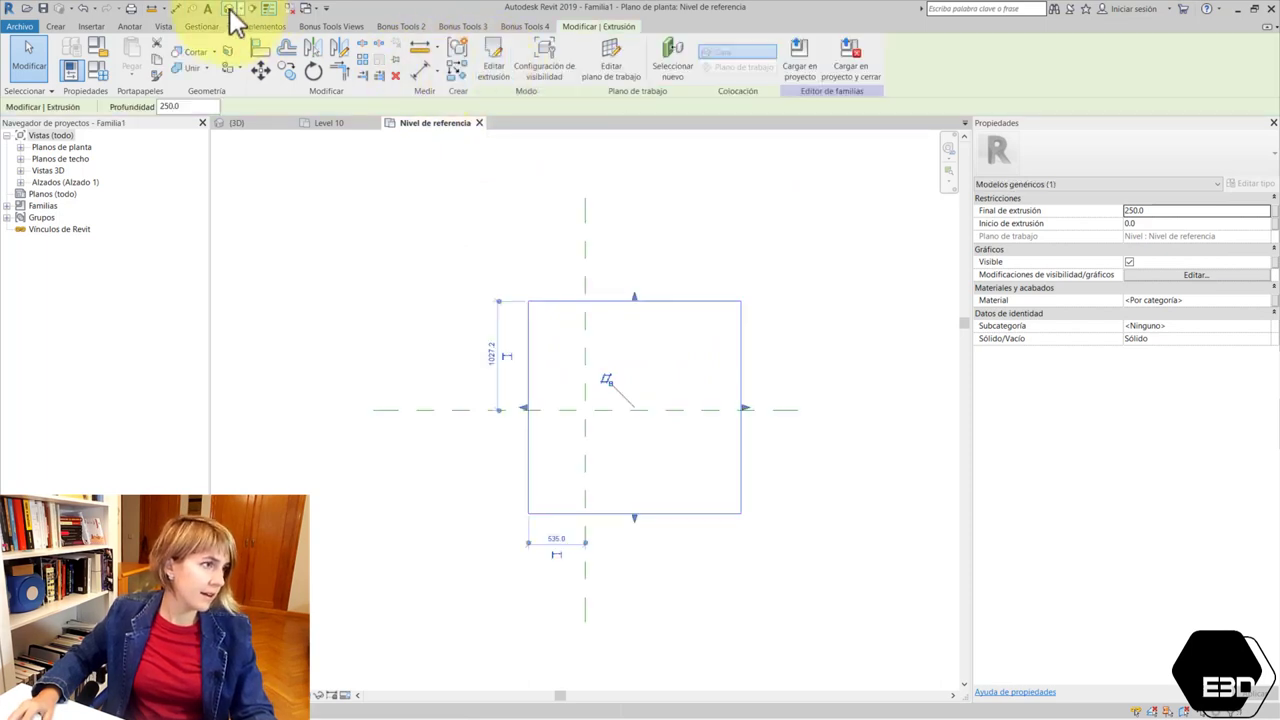
{"action": "left_click", "coordinate": [297, 11]}
{"action": "scroll", "coordinate": [661, 230], "scroll_direction": "down", "scroll_amount": 4}
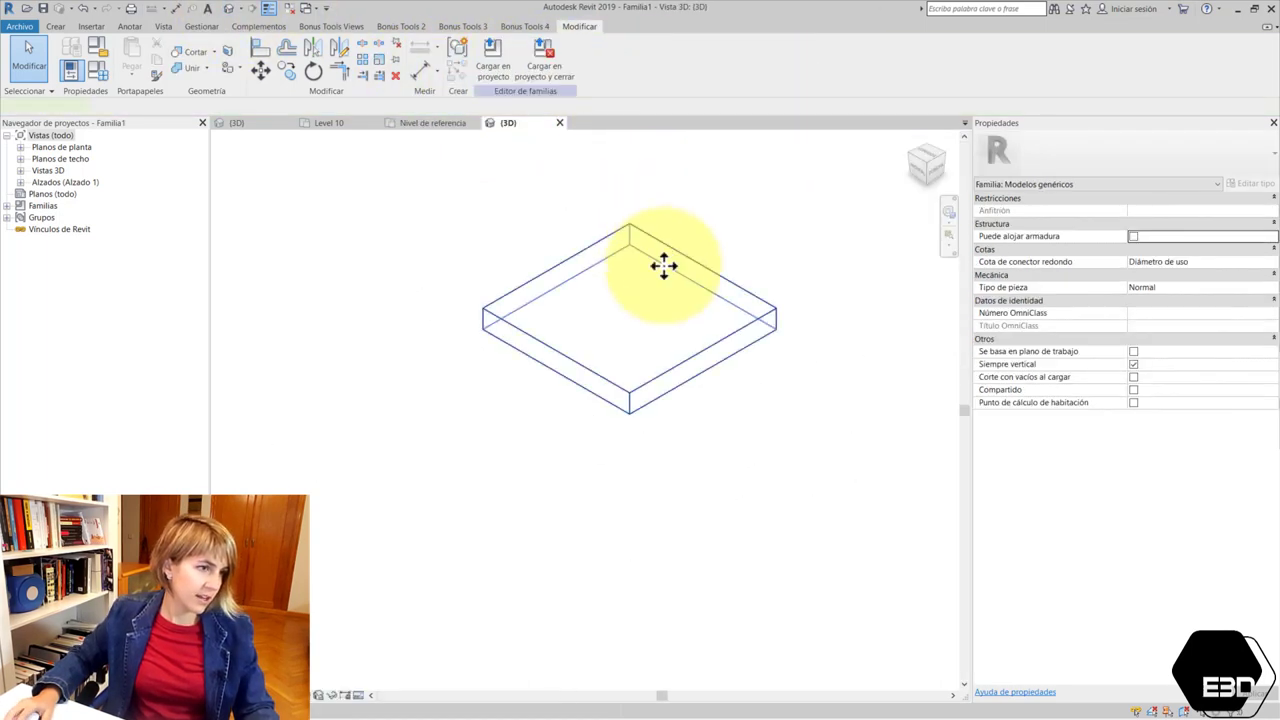
Stretch the extrusion to 1219.1 high and load Familia1 into CR7_Visualizacion3.
{"action": "left_click", "coordinate": [655, 285]}
{"action": "scroll", "coordinate": [647, 304], "scroll_direction": "down", "scroll_amount": 2}
{"action": "left_click", "coordinate": [643, 305]}
{"action": "left_click_drag", "start_coordinate": [637, 306], "coordinate": [641, 250]}
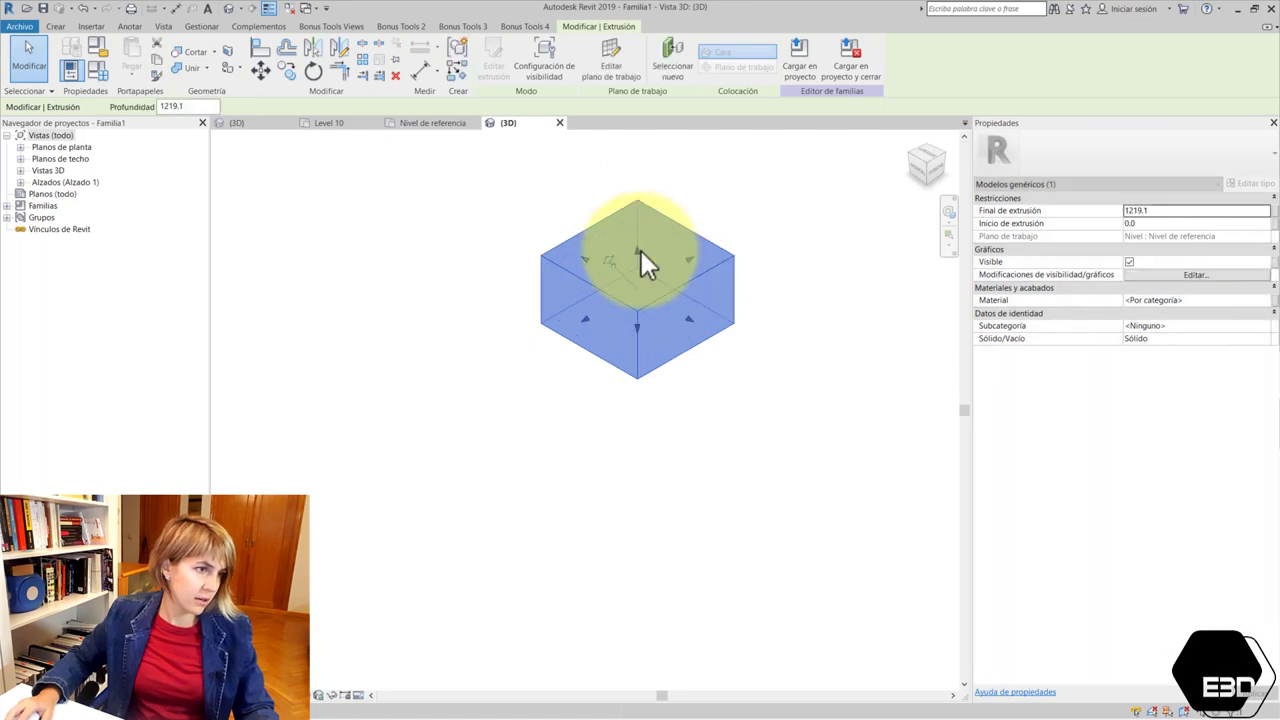
{"action": "left_click", "coordinate": [785, 305]}
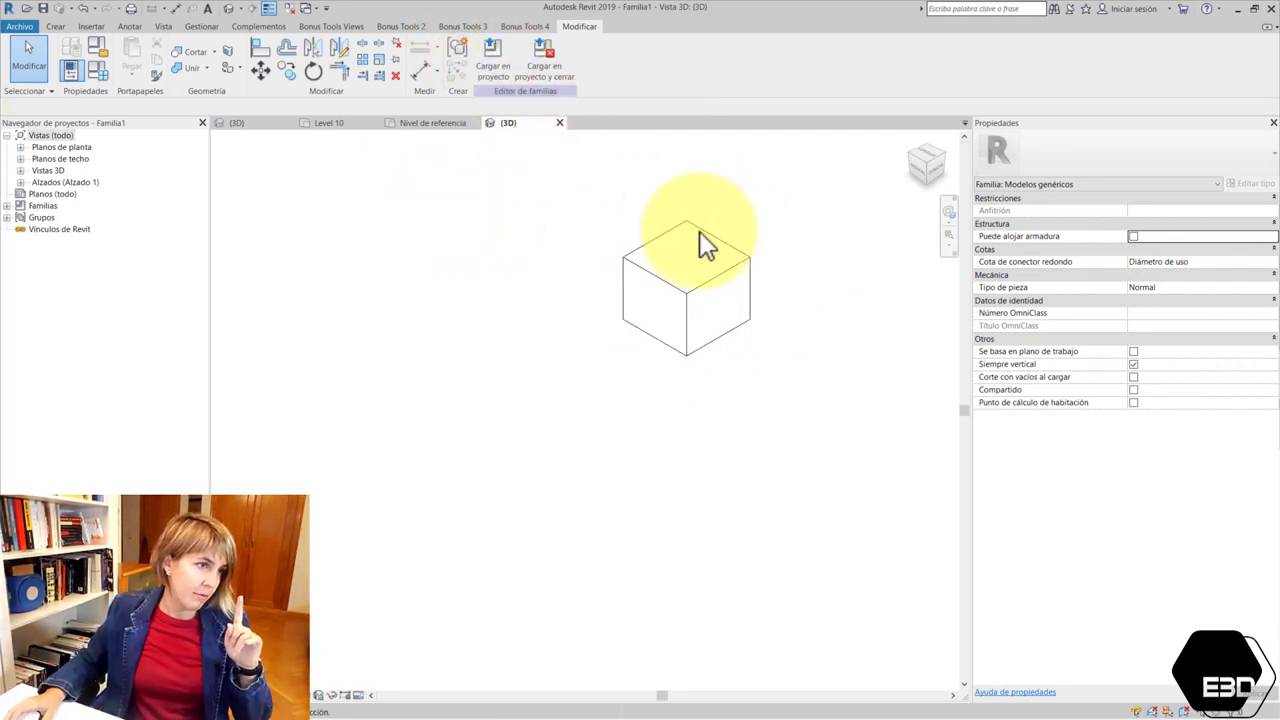
{"action": "left_click", "coordinate": [497, 72]}
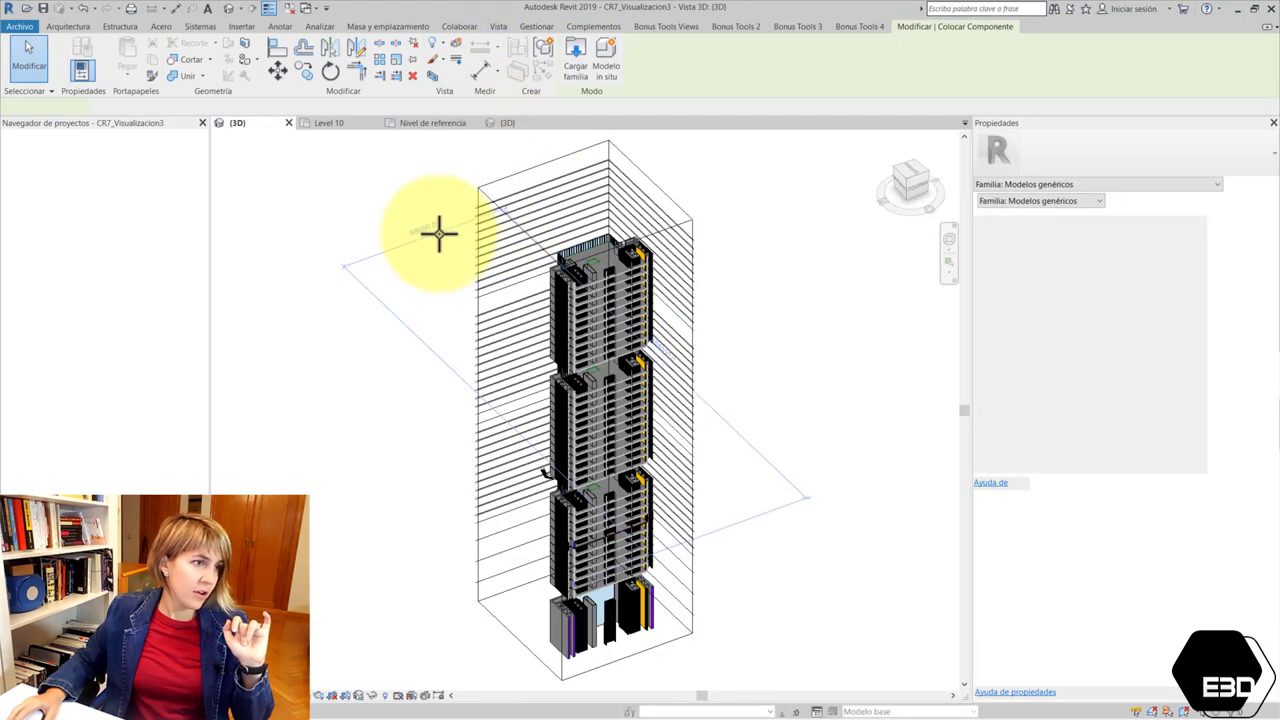
Set the placement level to Level 16, then switch to the Level 11 floor plan.
{"action": "scroll", "coordinate": [549, 468], "scroll_direction": "up", "scroll_amount": 3}
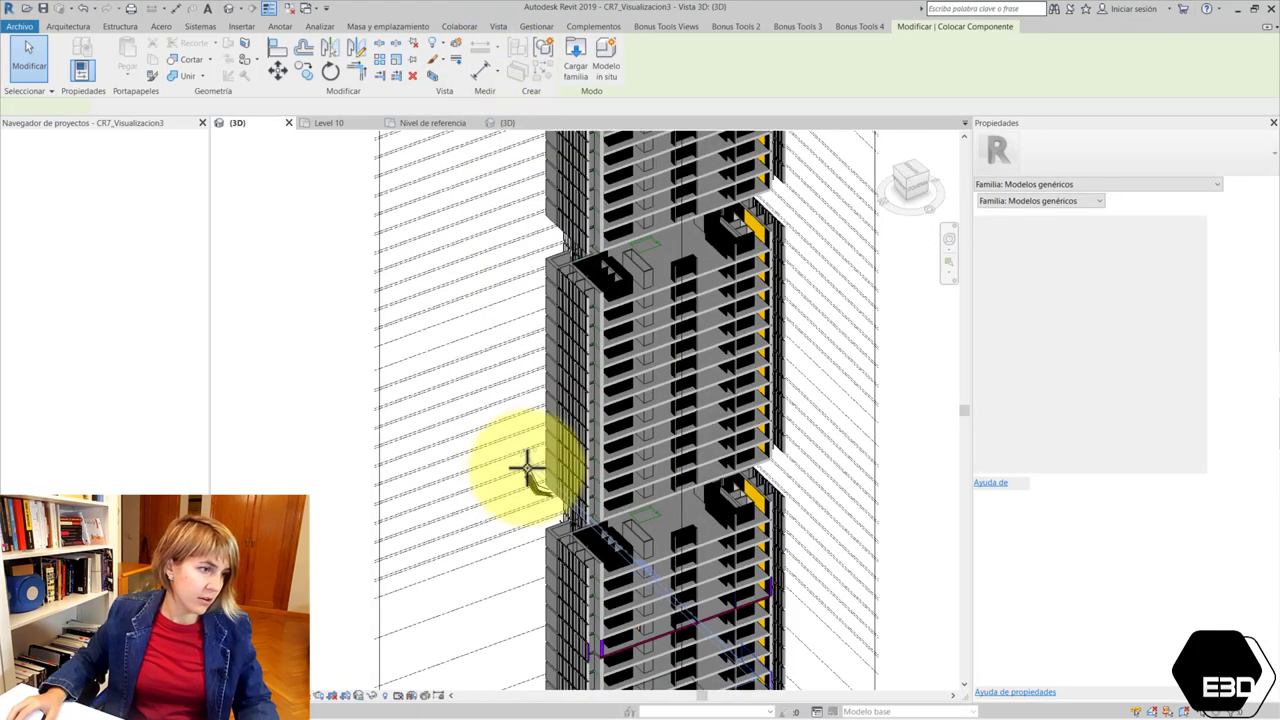
{"action": "scroll", "coordinate": [528, 466], "scroll_direction": "up", "scroll_amount": 2}
{"action": "scroll", "coordinate": [508, 469], "scroll_direction": "up", "scroll_amount": 2}
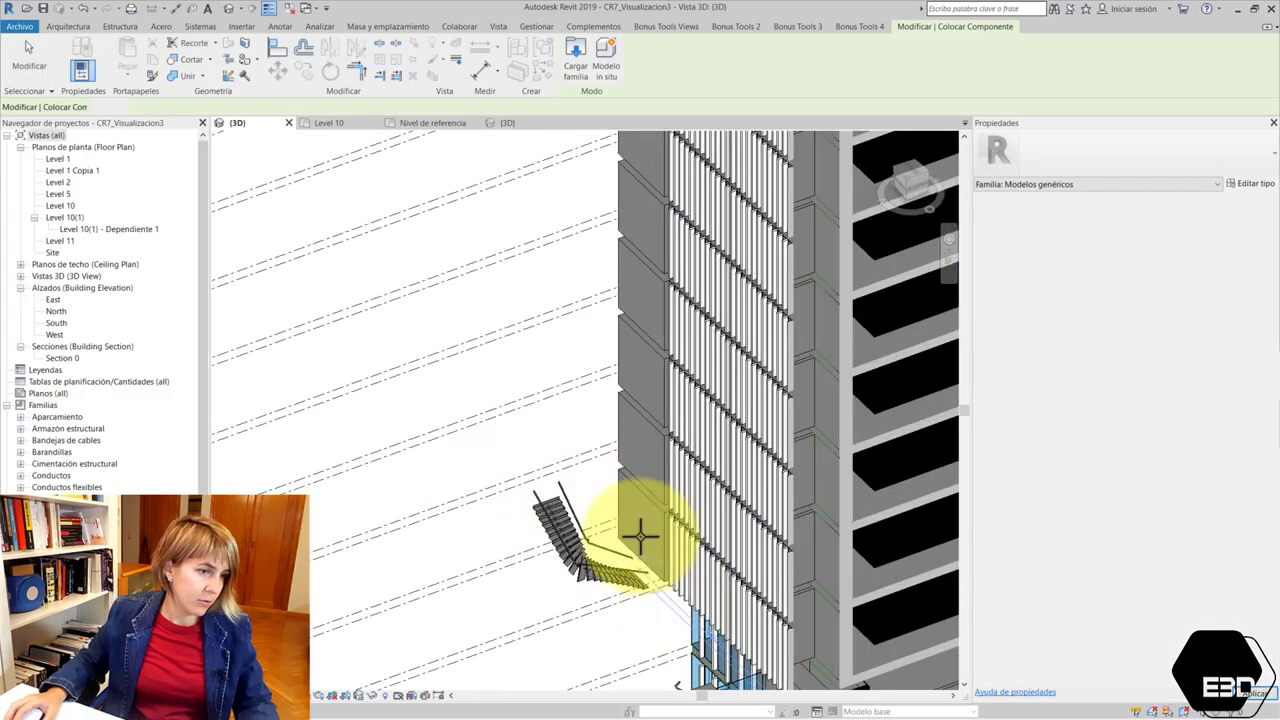
{"action": "scroll", "coordinate": [571, 391], "scroll_direction": "down", "scroll_amount": 1}
{"action": "scroll", "coordinate": [640, 500], "scroll_direction": "down", "scroll_amount": 1}
{"action": "scroll", "coordinate": [640, 500], "scroll_direction": "down", "scroll_amount": 1}
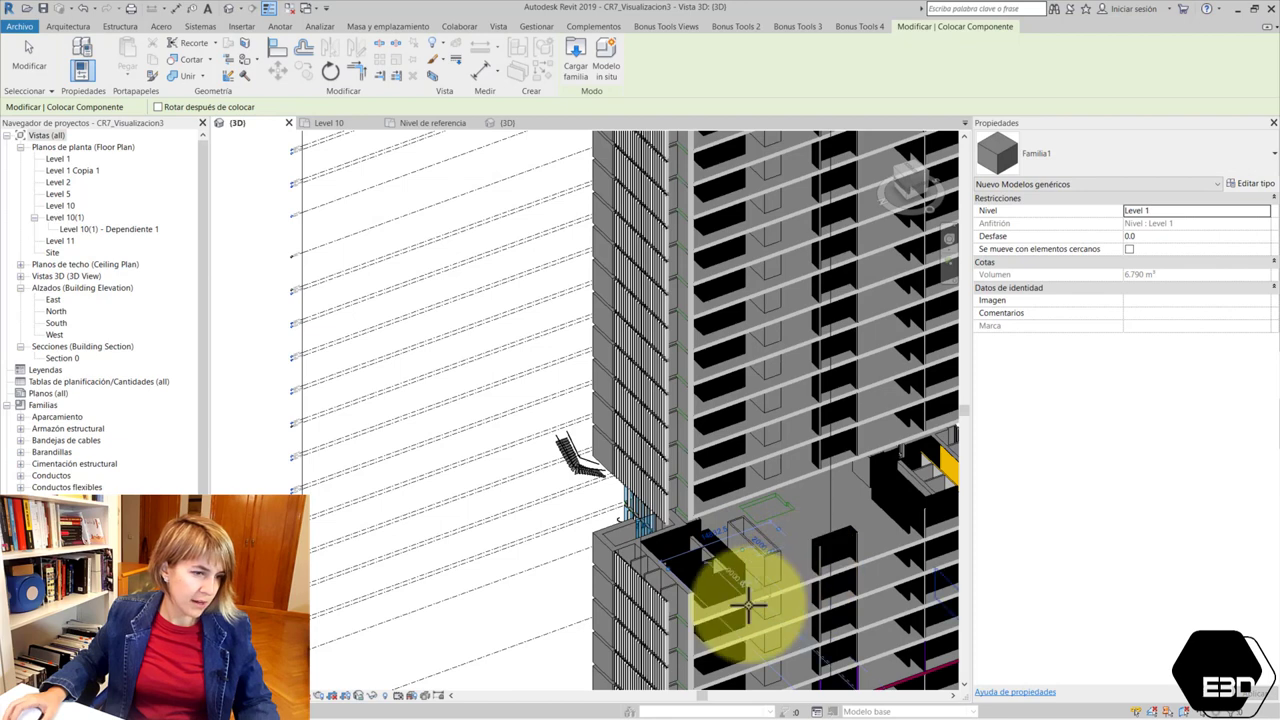
{"action": "scroll", "coordinate": [727, 493], "scroll_direction": "down", "scroll_amount": 1}
{"action": "scroll", "coordinate": [727, 493], "scroll_direction": "down", "scroll_amount": 2}
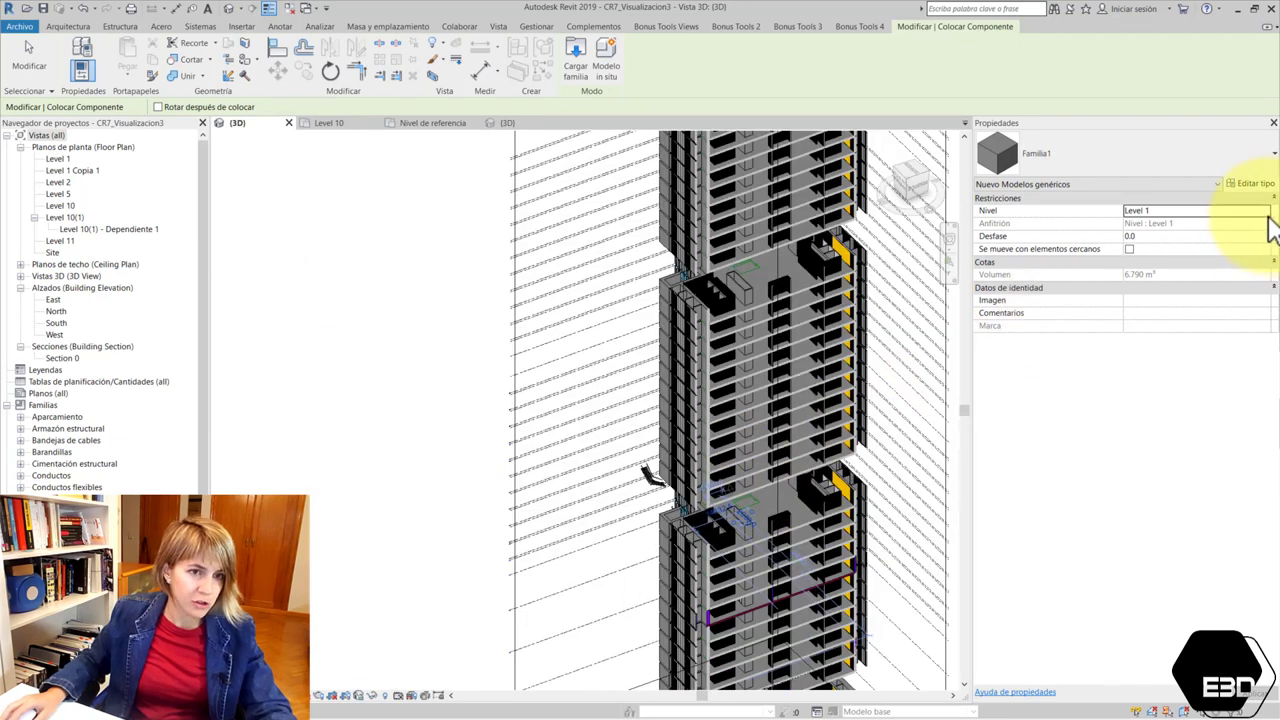
{"action": "left_click", "coordinate": [1262, 211]}
{"action": "left_click", "coordinate": [1180, 255]}
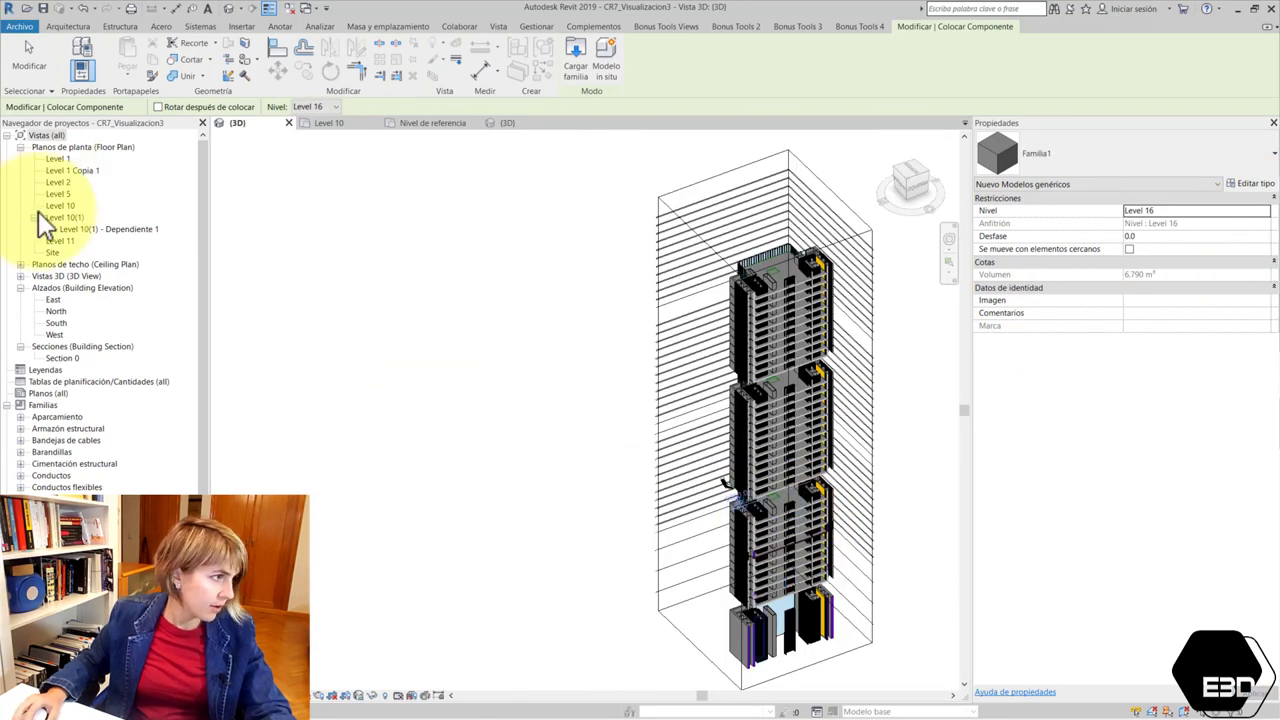
{"action": "double_click", "coordinate": [58, 240]}
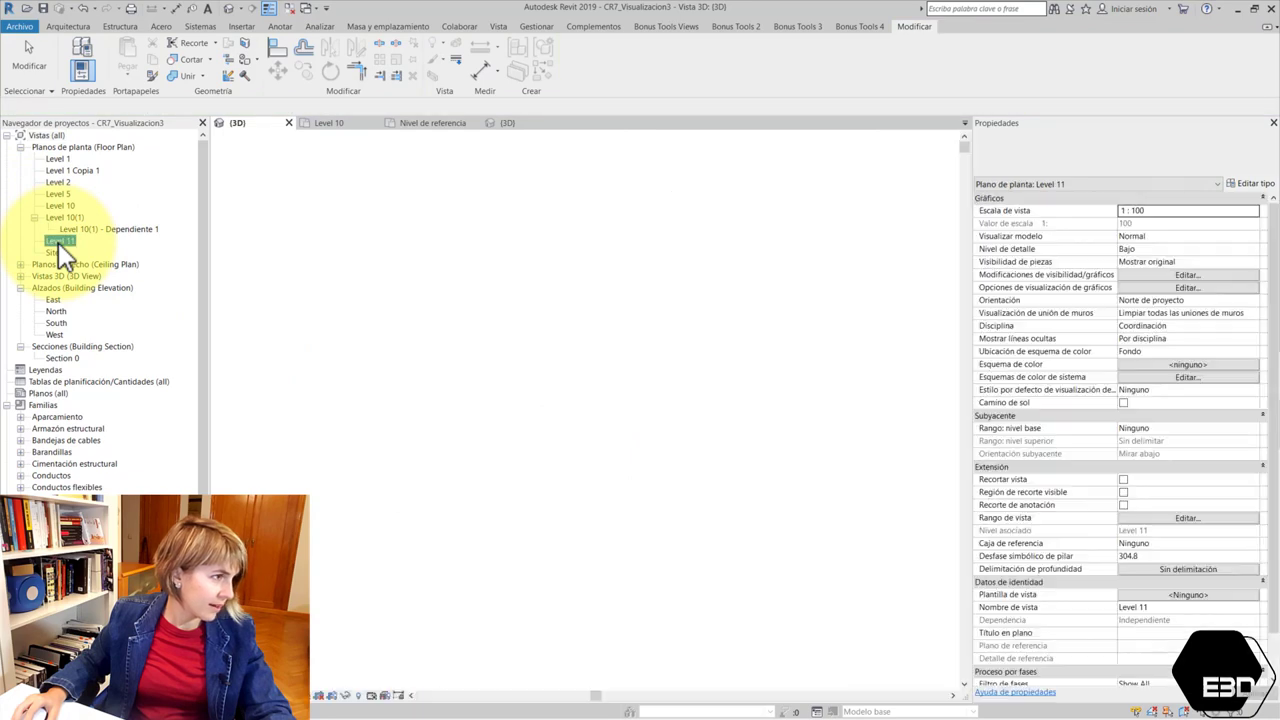
Place five Familia1 boxes around the Level 11 plan and return to the 3D view.
{"action": "scroll", "coordinate": [90, 375], "scroll_direction": "down", "scroll_amount": 1}
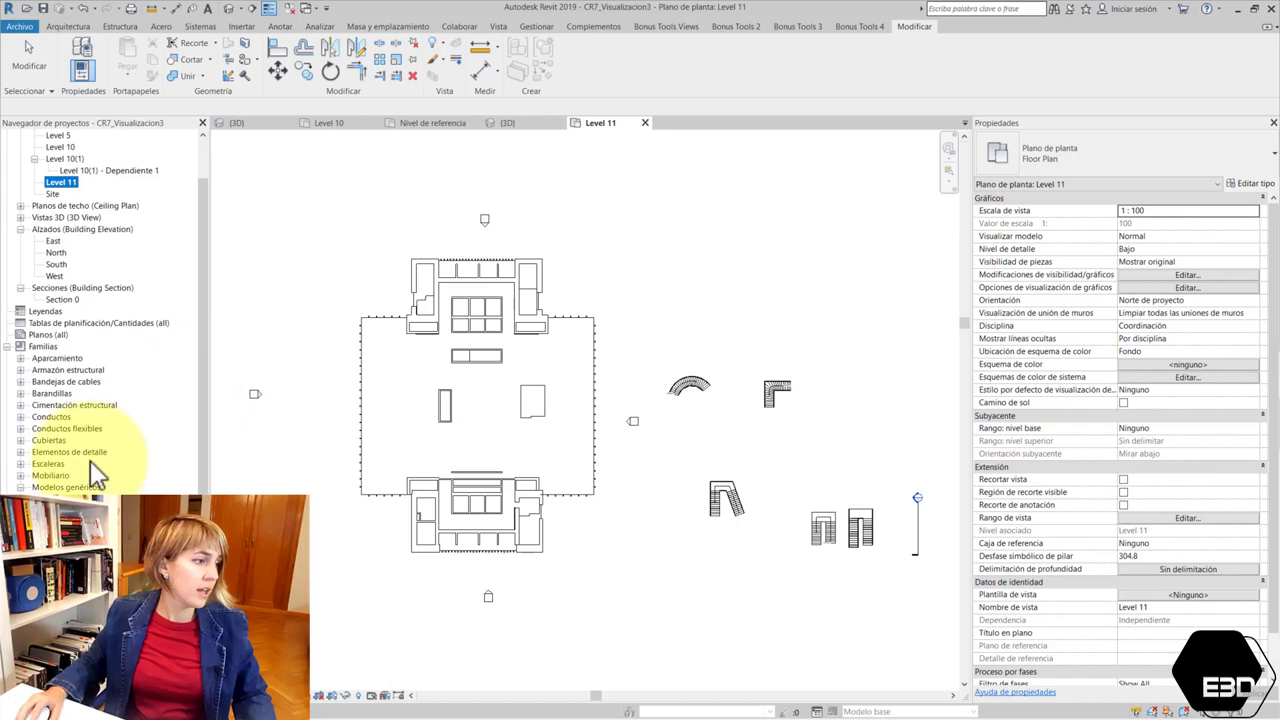
{"action": "left_click_drag", "start_coordinate": [100, 472], "coordinate": [466, 406]}
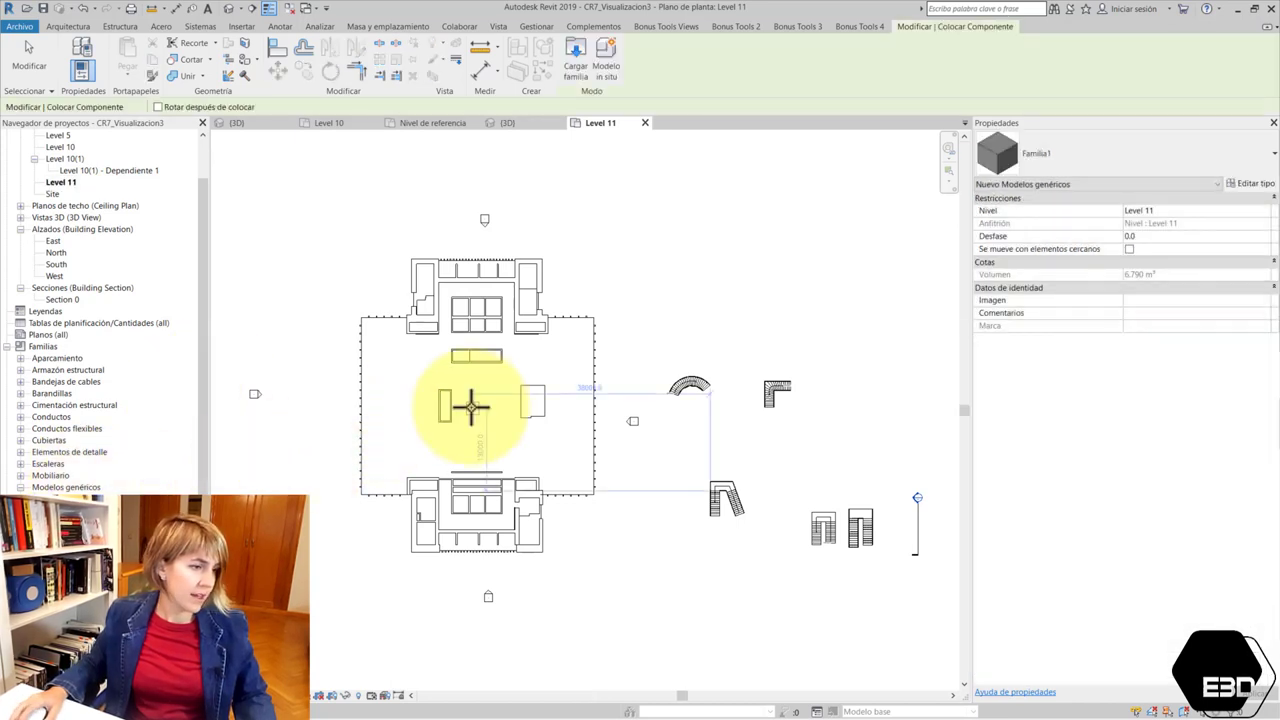
{"action": "scroll", "coordinate": [471, 406], "scroll_direction": "up", "scroll_amount": 4}
{"action": "left_click", "coordinate": [688, 270]}
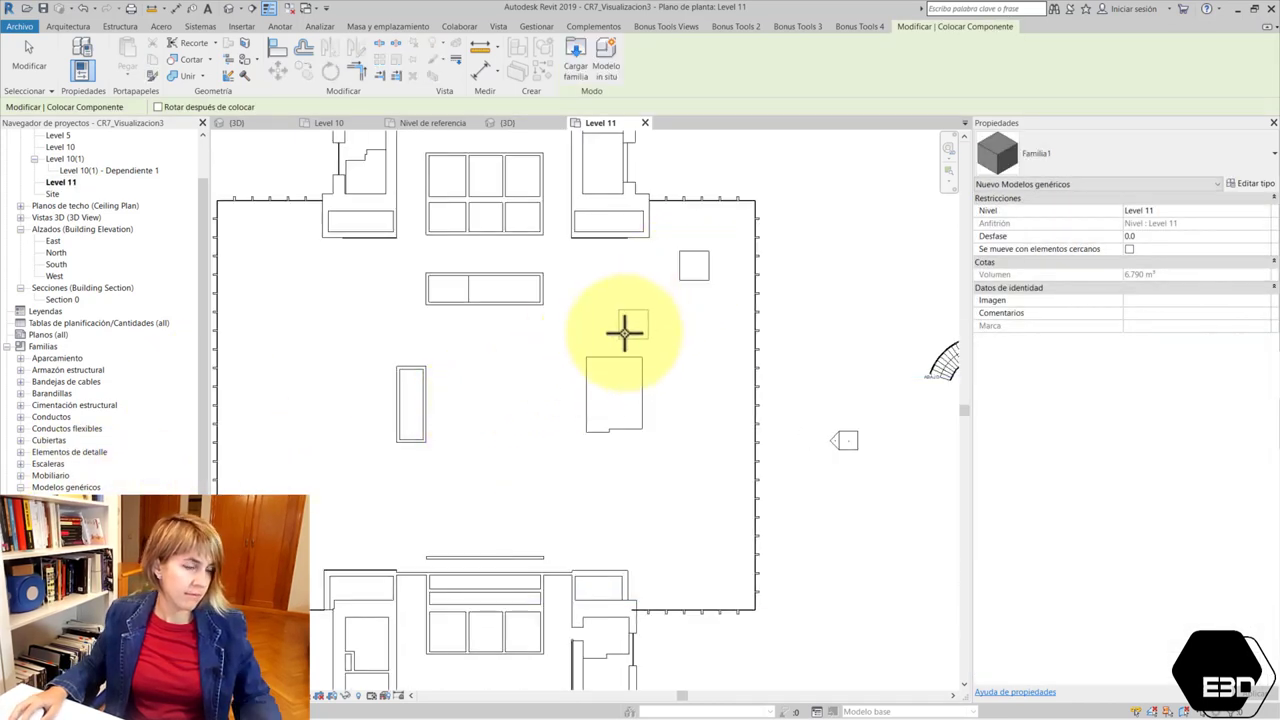
{"action": "left_click", "coordinate": [646, 297]}
{"action": "left_click", "coordinate": [829, 244]}
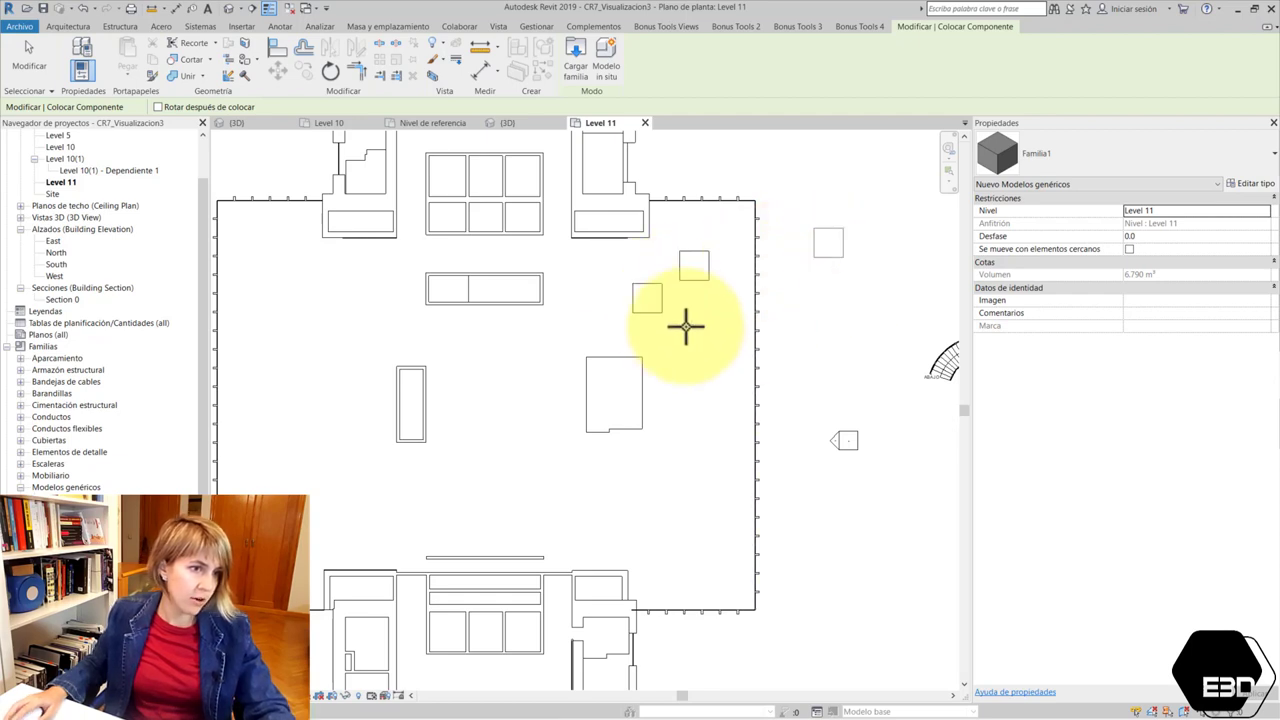
{"action": "scroll", "coordinate": [686, 329], "scroll_direction": "down", "scroll_amount": 2}
{"action": "left_click", "coordinate": [817, 322]}
{"action": "left_click", "coordinate": [885, 422]}
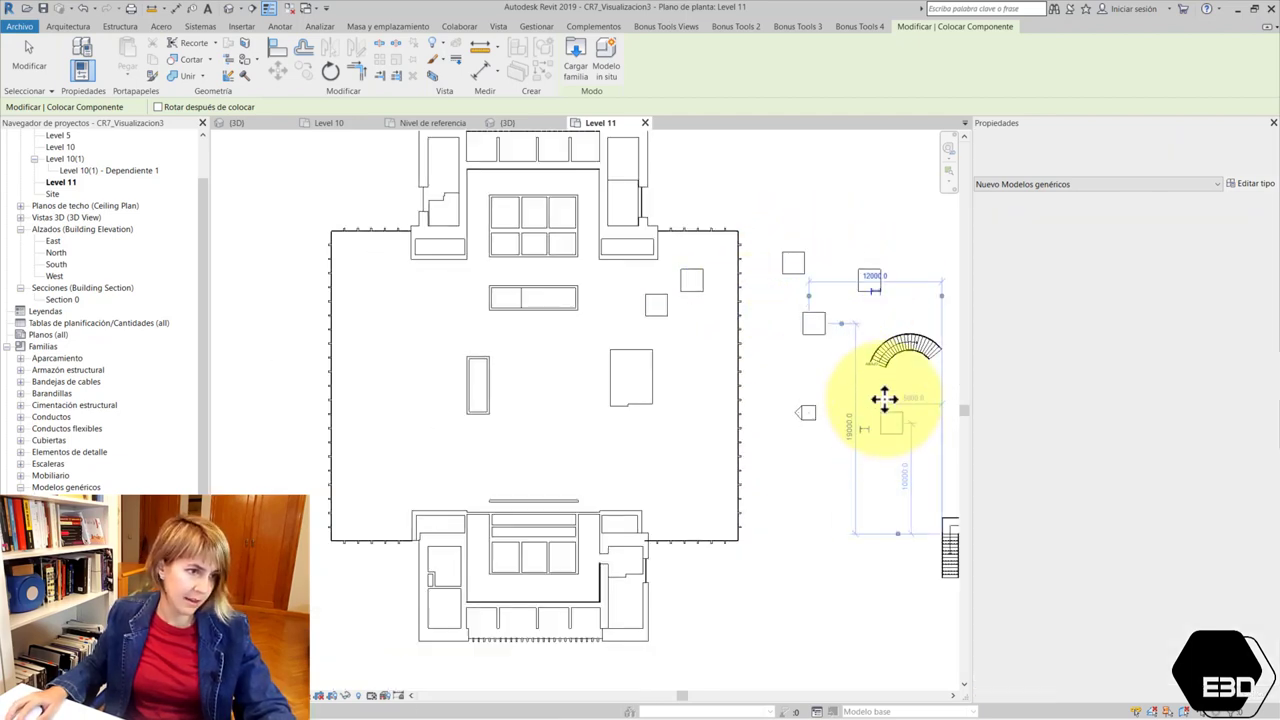
{"action": "key", "text": "Escape"}
{"action": "key", "text": "Escape"}
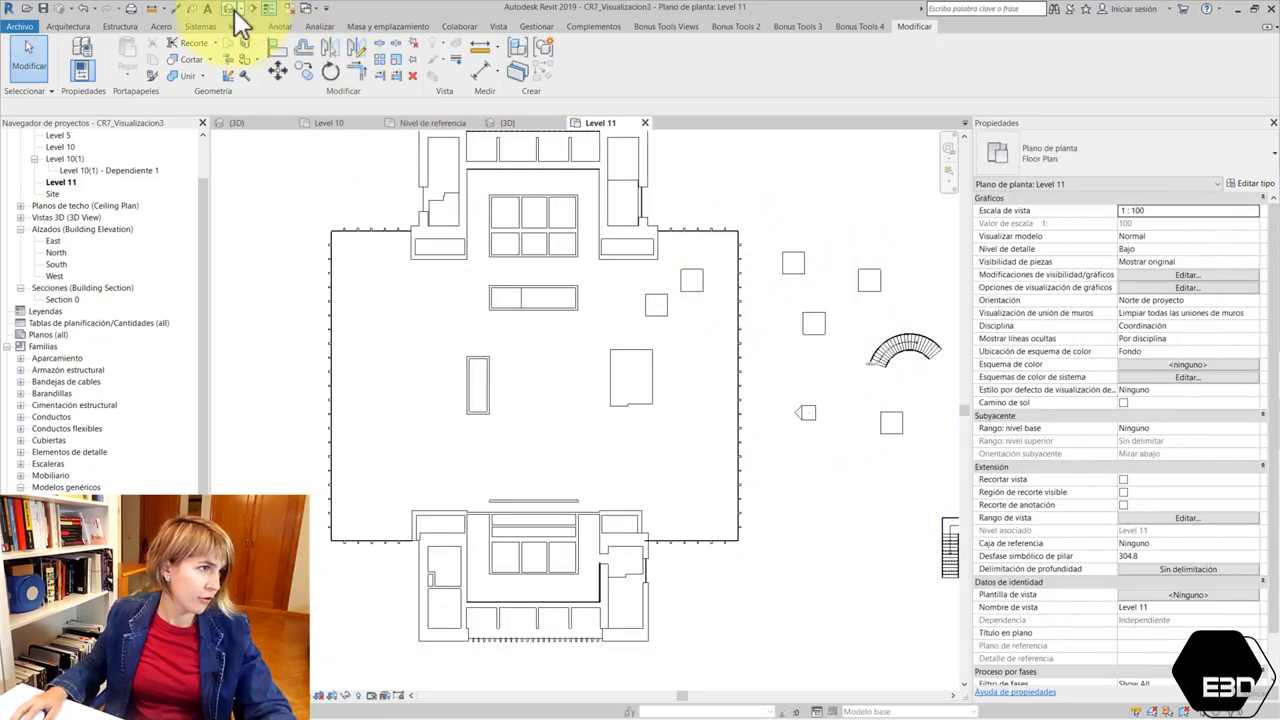
{"action": "left_click", "coordinate": [230, 10]}
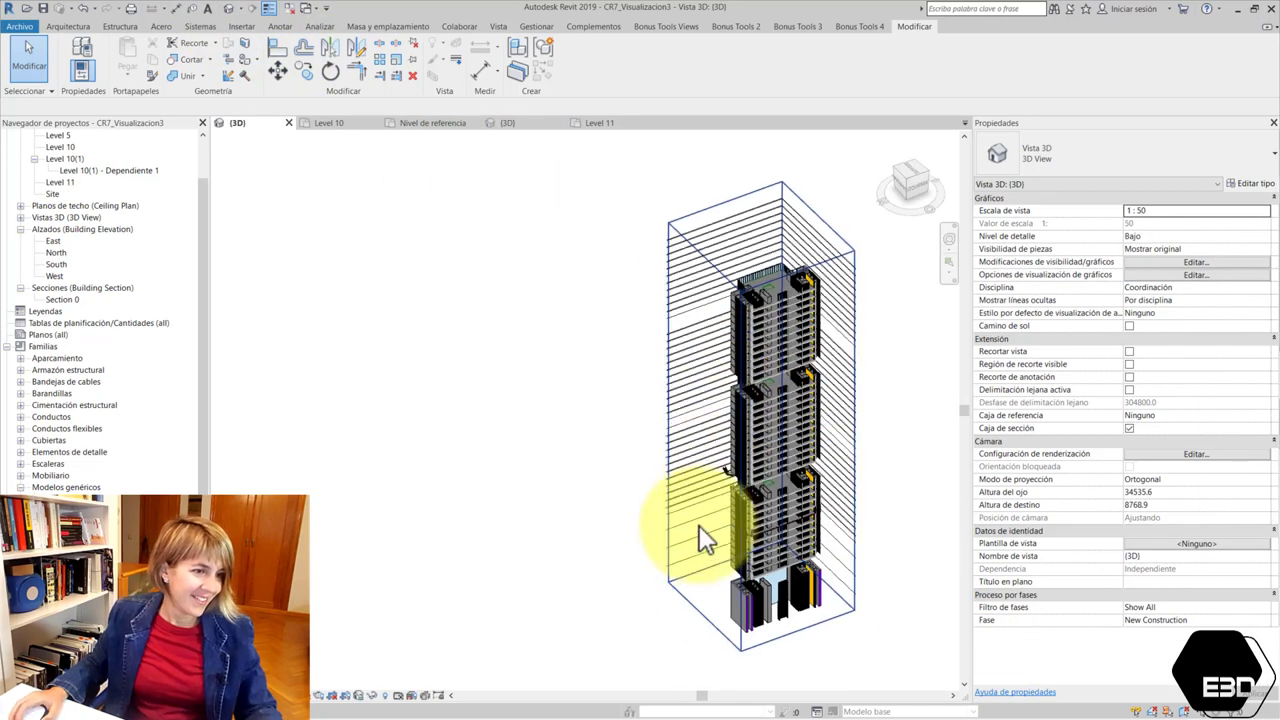
Orbit and zoom to inspect a placed Familia1 box beside the tower, then bring up the File menu.
{"action": "mouse_move", "coordinate": [815, 550]}
{"action": "middle_mouse_down", "text": "shift"}
{"action": "mouse_move", "coordinate": [894, 543]}
{"action": "mouse_move", "coordinate": [793, 535]}
{"action": "mouse_move", "coordinate": [808, 514]}
{"action": "mouse_move", "coordinate": [878, 530]}
{"action": "middle_mouse_up", "text": "shift"}
{"action": "scroll", "coordinate": [763, 496], "scroll_direction": "up", "scroll_amount": 5}
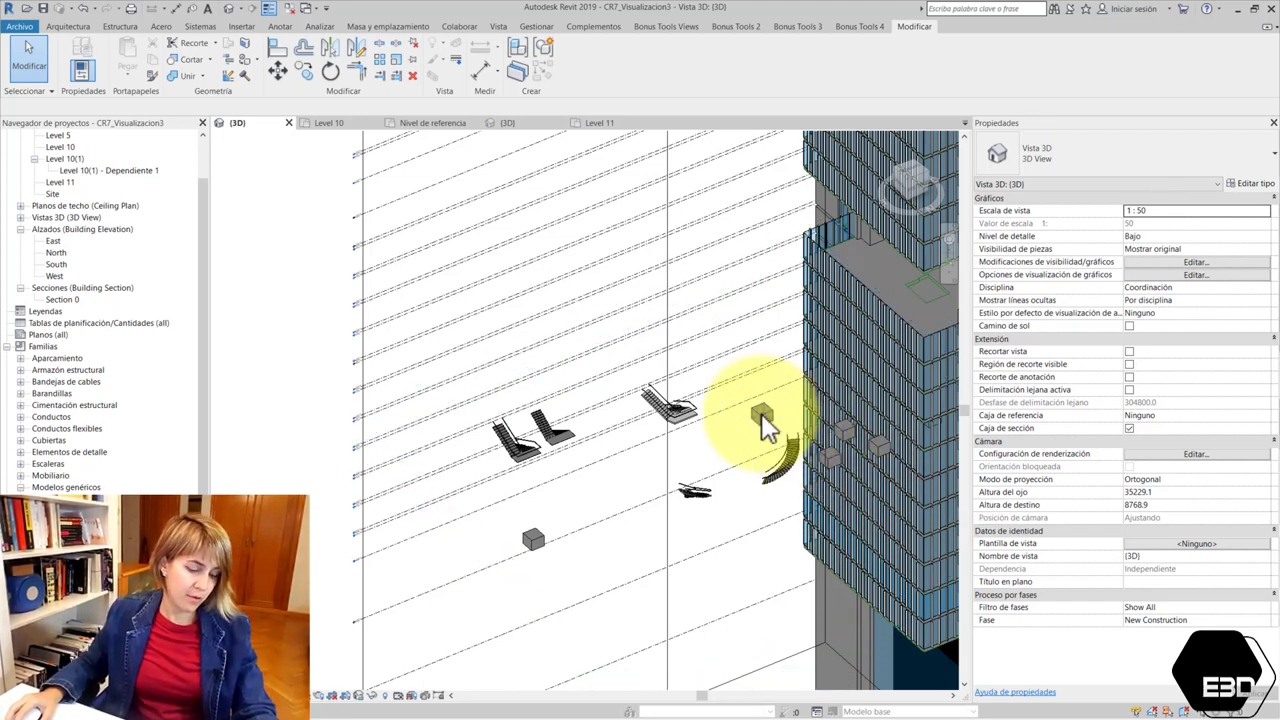
{"action": "left_click", "coordinate": [761, 413]}
{"action": "left_click", "coordinate": [434, 240]}
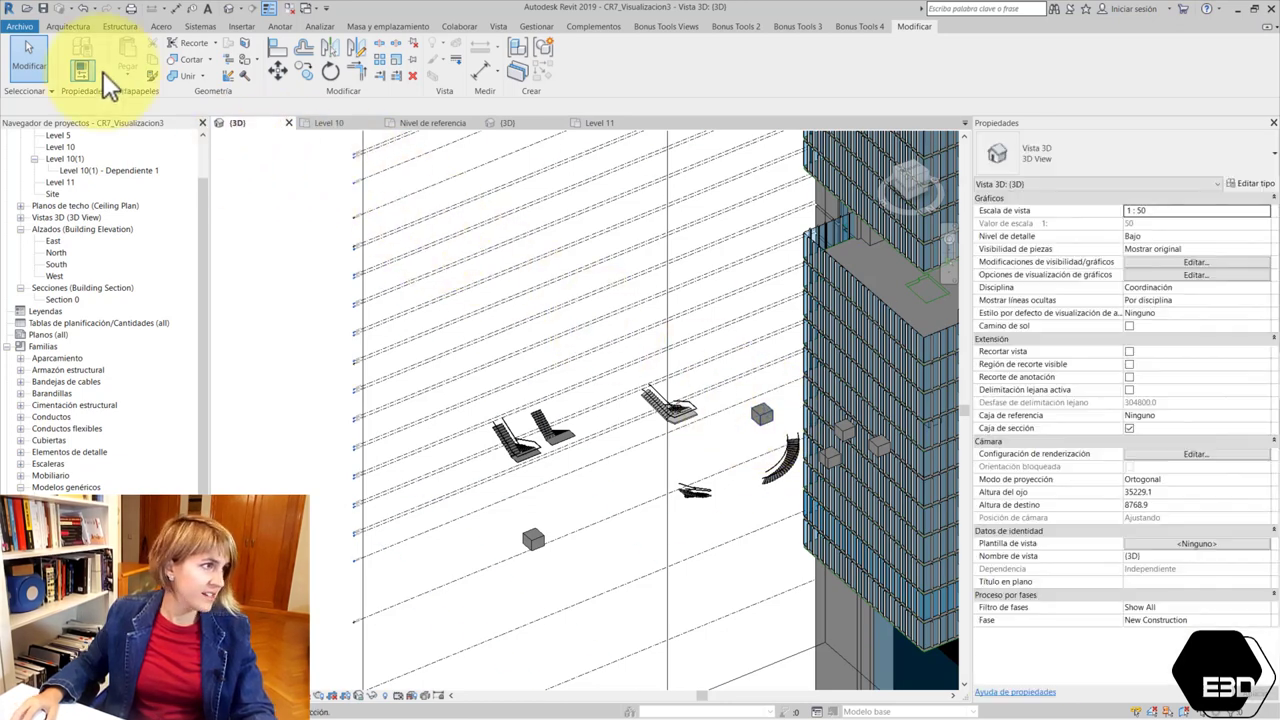
{"action": "left_click", "coordinate": [22, 27]}
{"action": "mouse_move", "coordinate": [45, 80]}
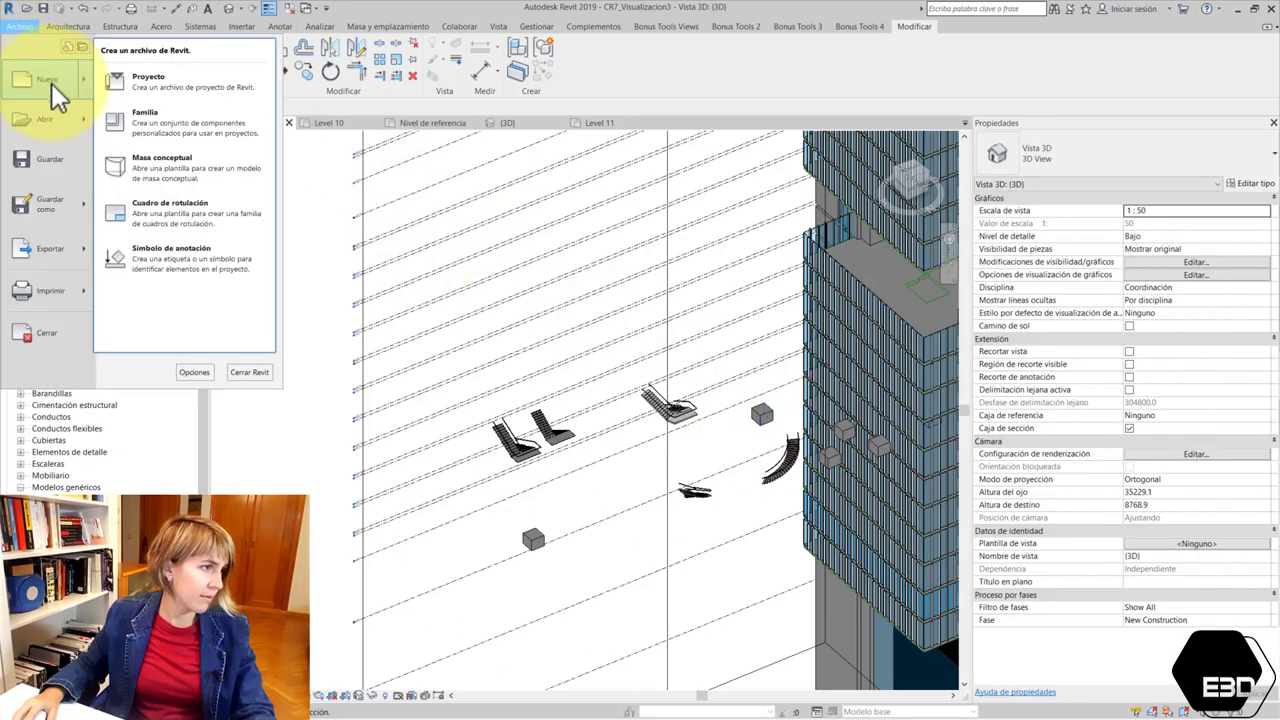
Create Familia2 from the Spanish Mueble de obra métrico basado en muro.rft template.
{"action": "left_click", "coordinate": [237, 123]}
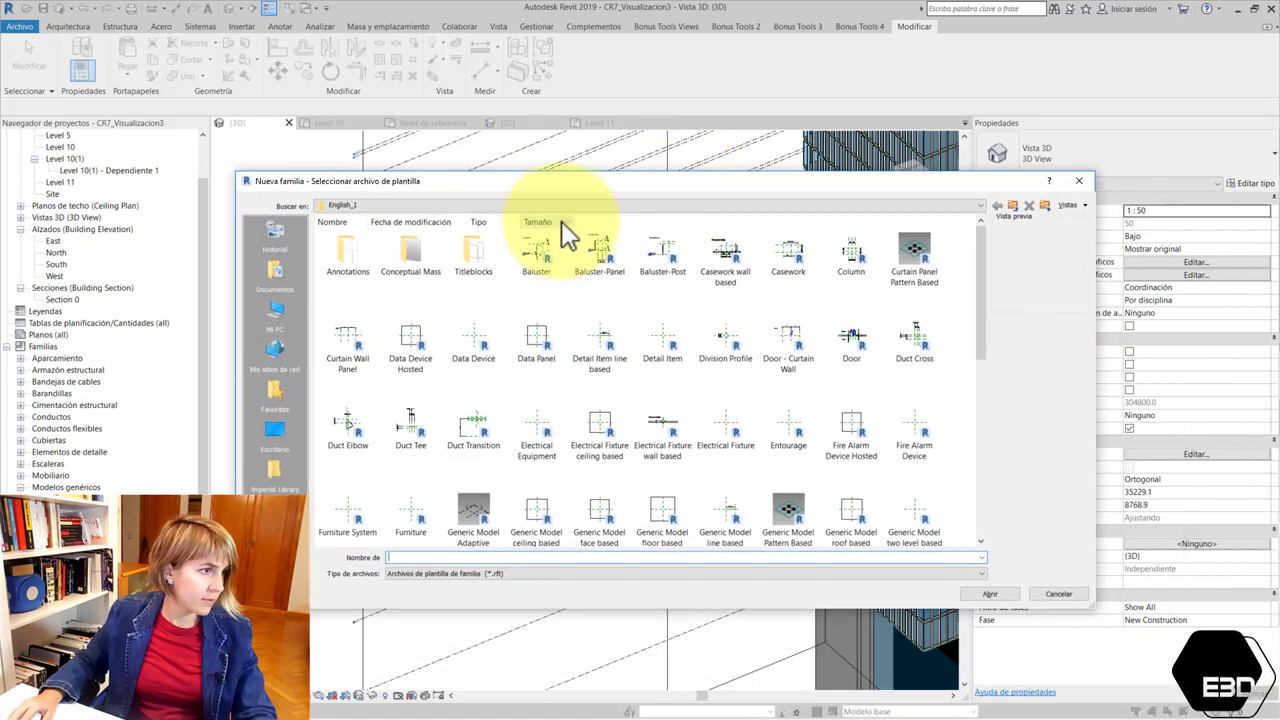
{"action": "left_click", "coordinate": [551, 202]}
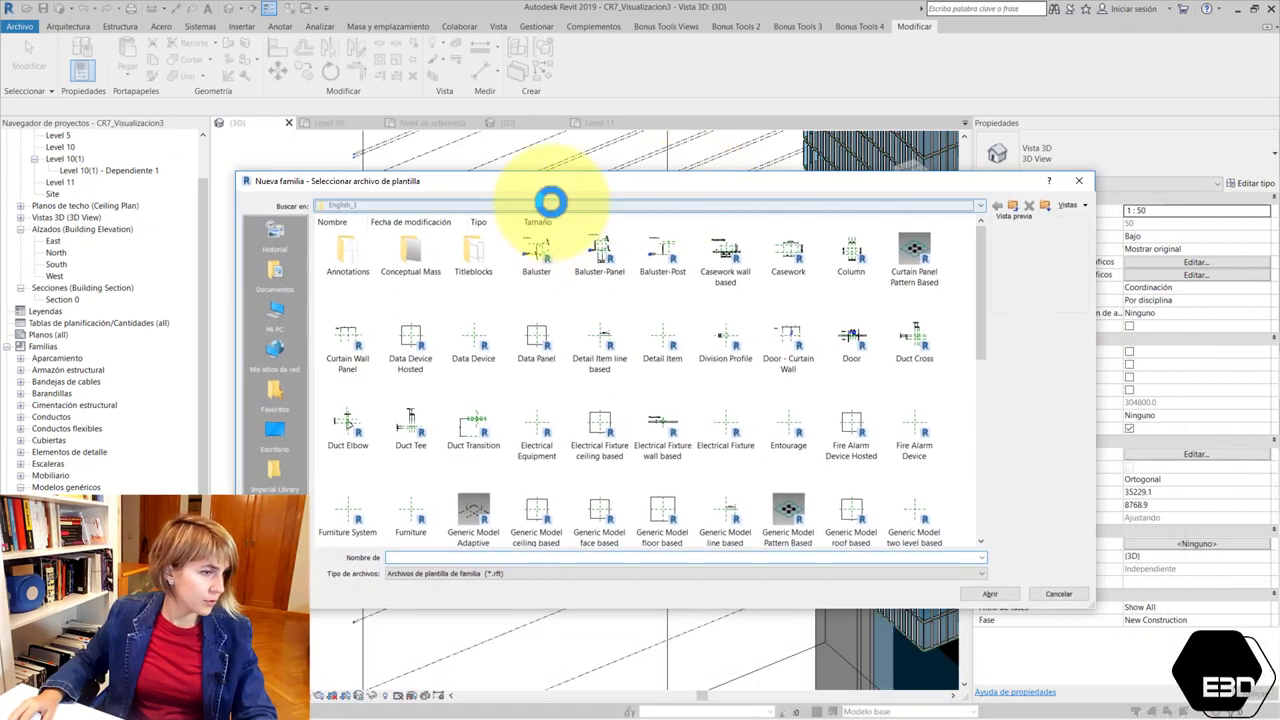
{"action": "left_click", "coordinate": [514, 266]}
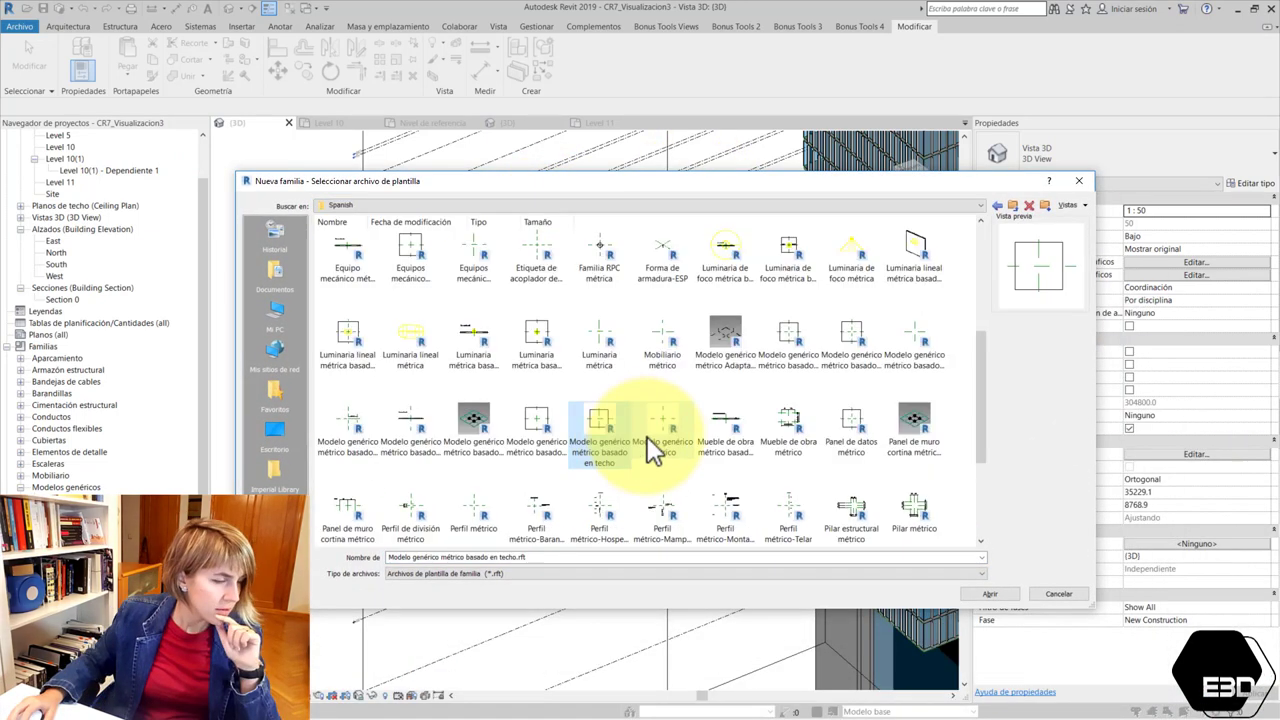
{"action": "left_click", "coordinate": [748, 434]}
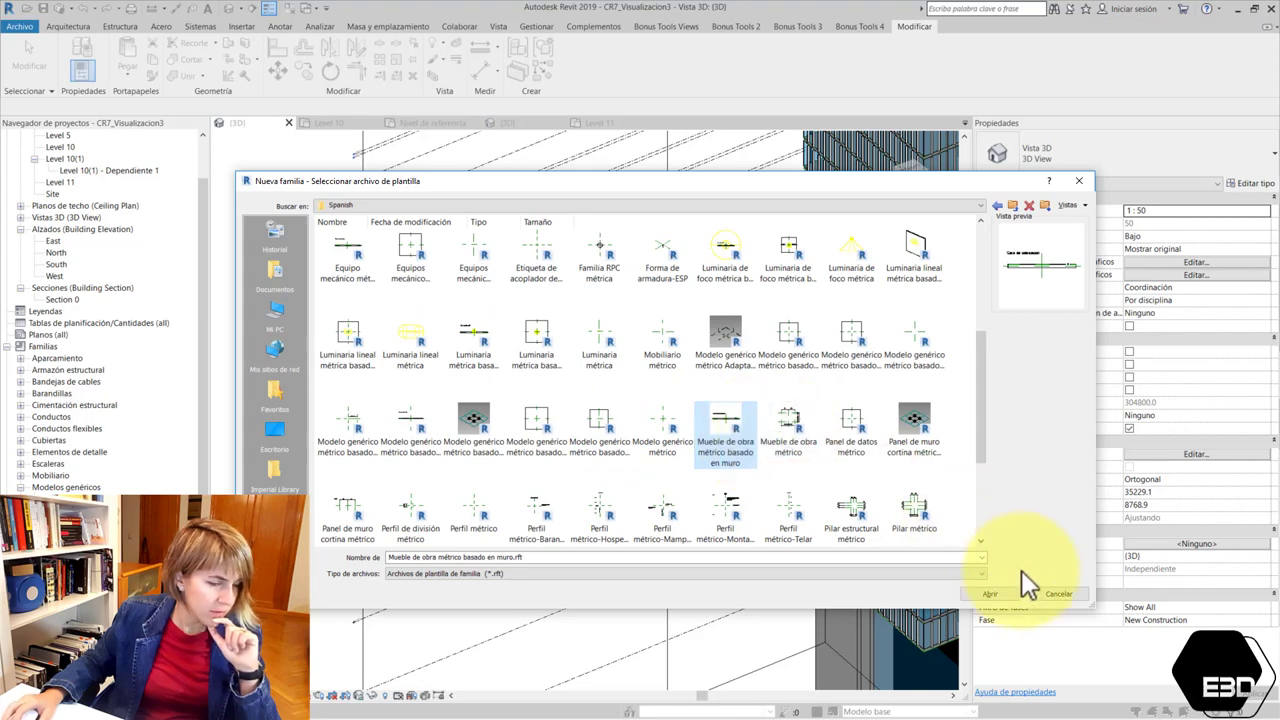
{"action": "left_click", "coordinate": [1005, 593]}
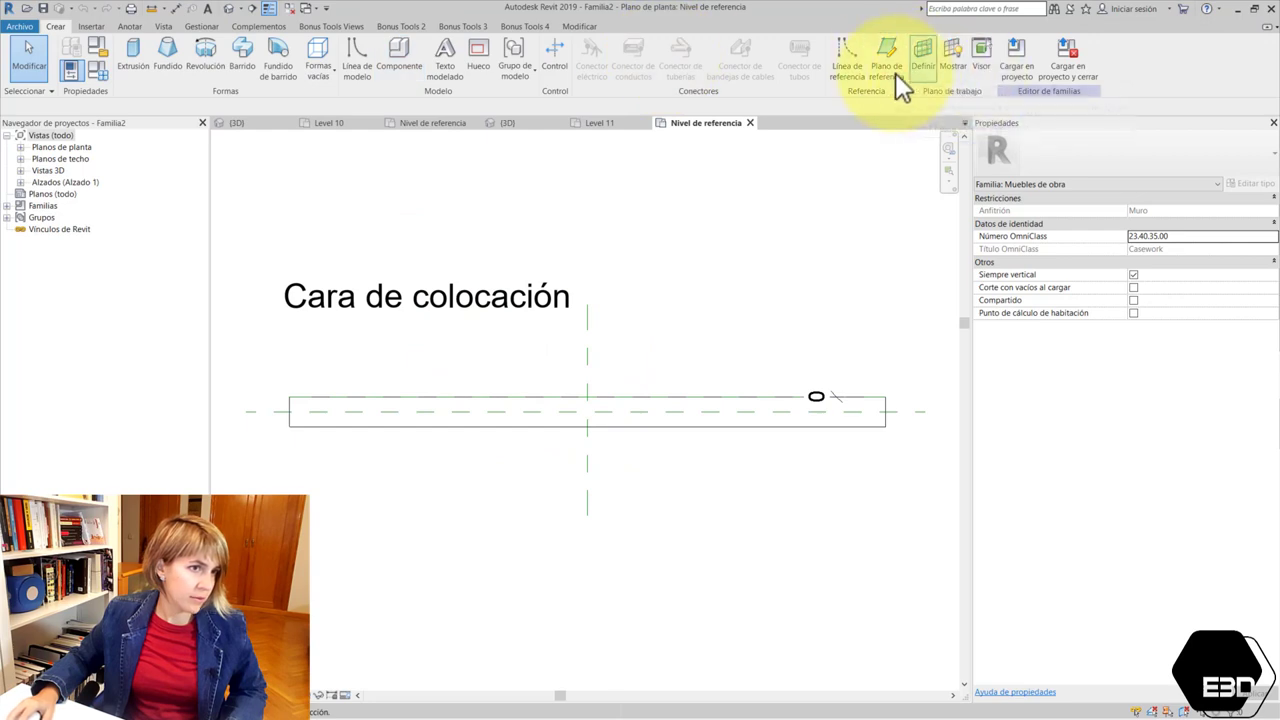
Set the work plane to the Cara de colocación face of the family.
{"action": "left_click", "coordinate": [921, 72]}
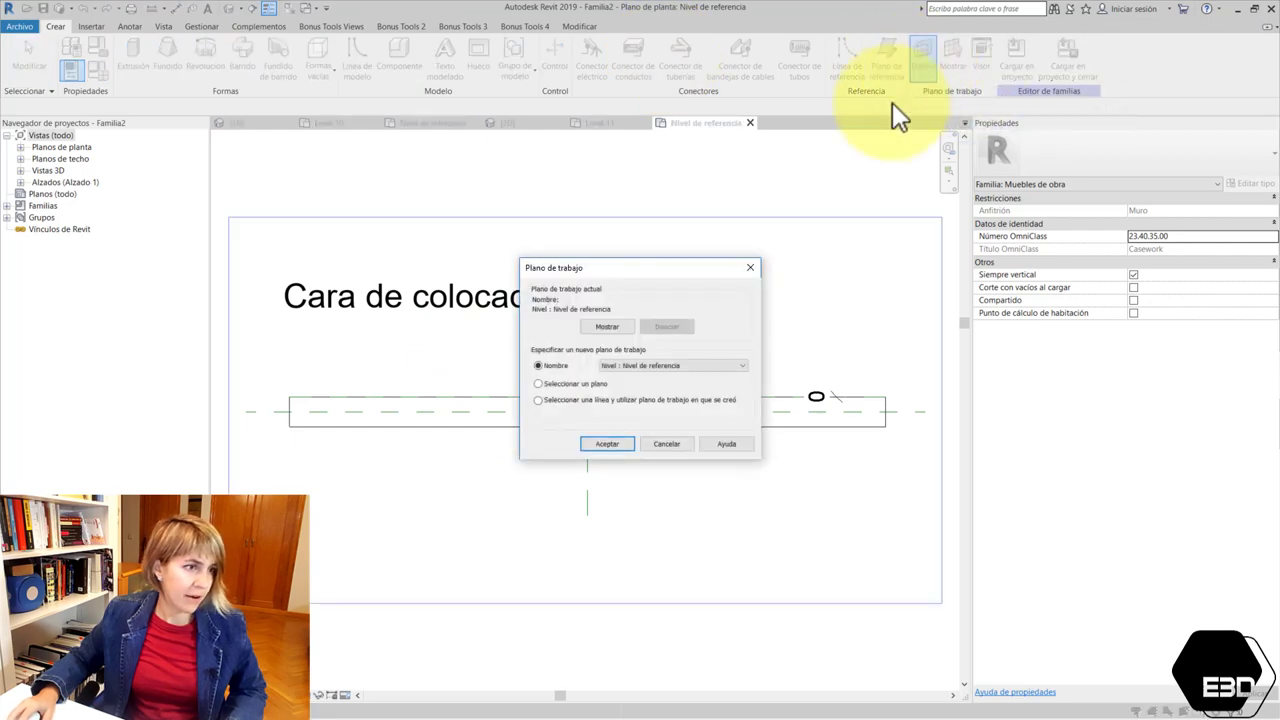
{"action": "left_click", "coordinate": [578, 384]}
{"action": "left_click", "coordinate": [607, 443]}
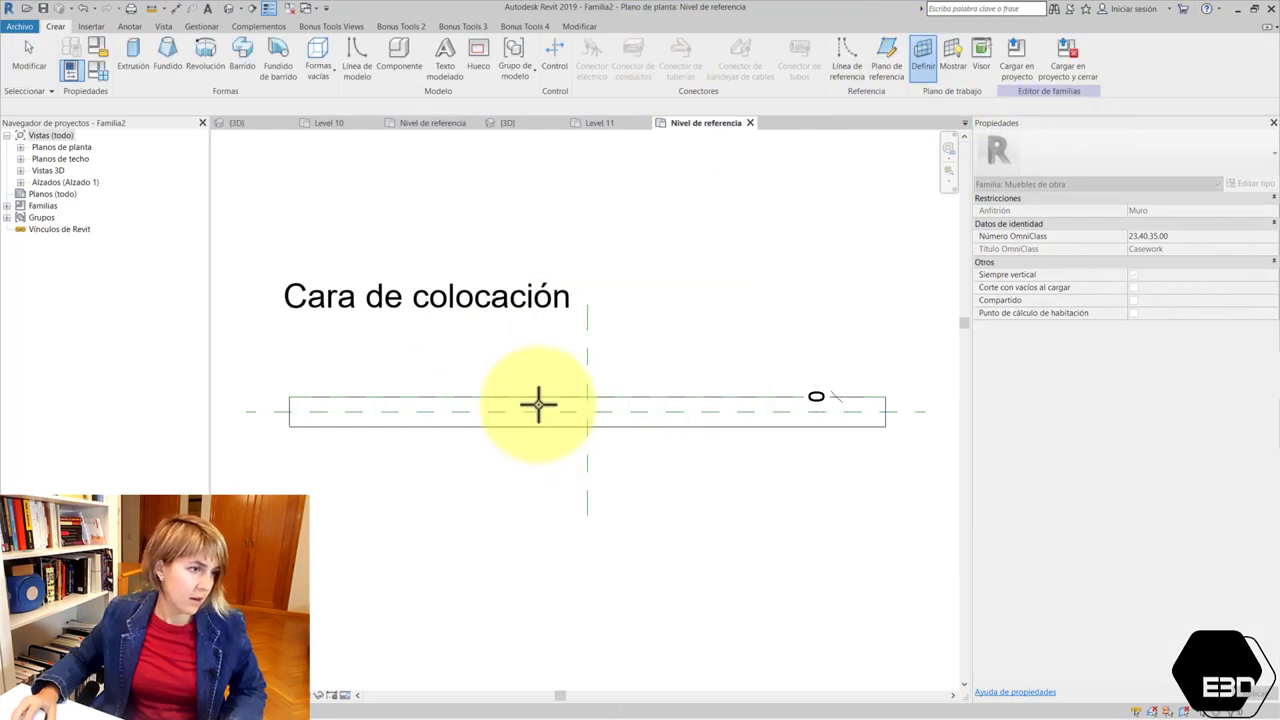
{"action": "scroll", "coordinate": [312, 396], "scroll_direction": "up", "scroll_amount": 2}
{"action": "left_click", "coordinate": [314, 402]}
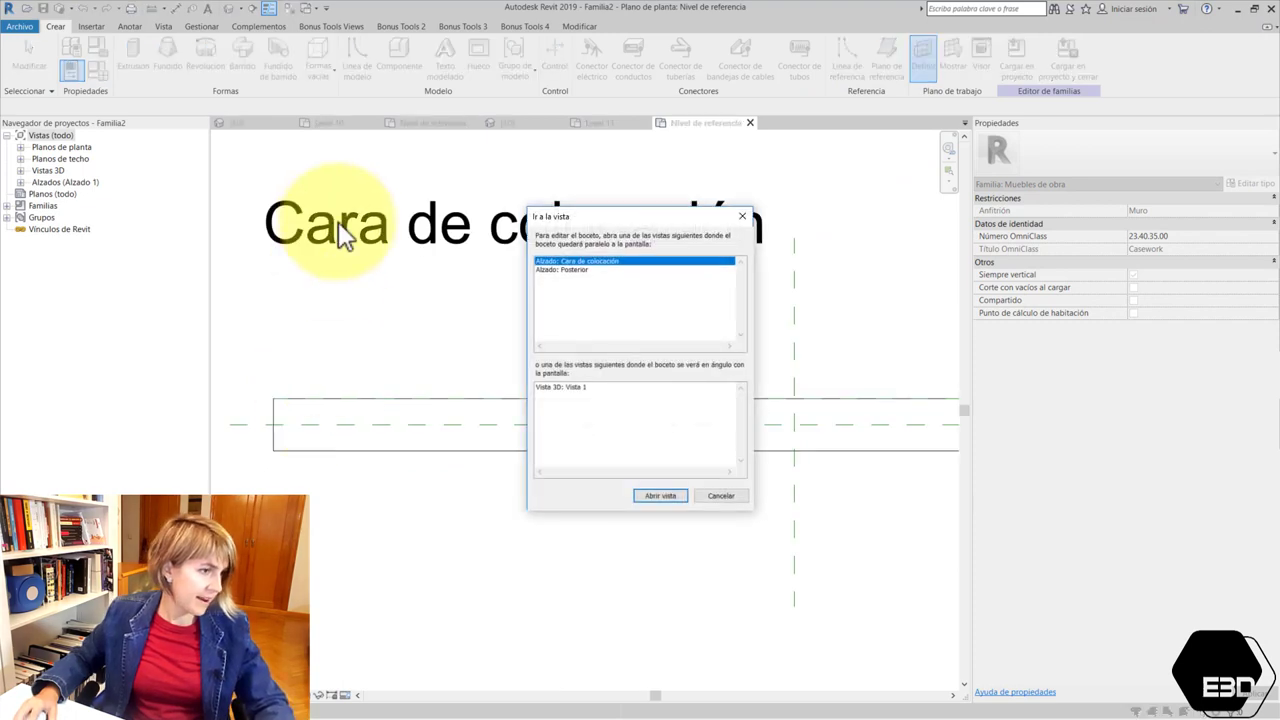
In the Cara de colocación elevation, sketch a six-sided polygon and finish it as an extrusion.
{"action": "left_click", "coordinate": [668, 495]}
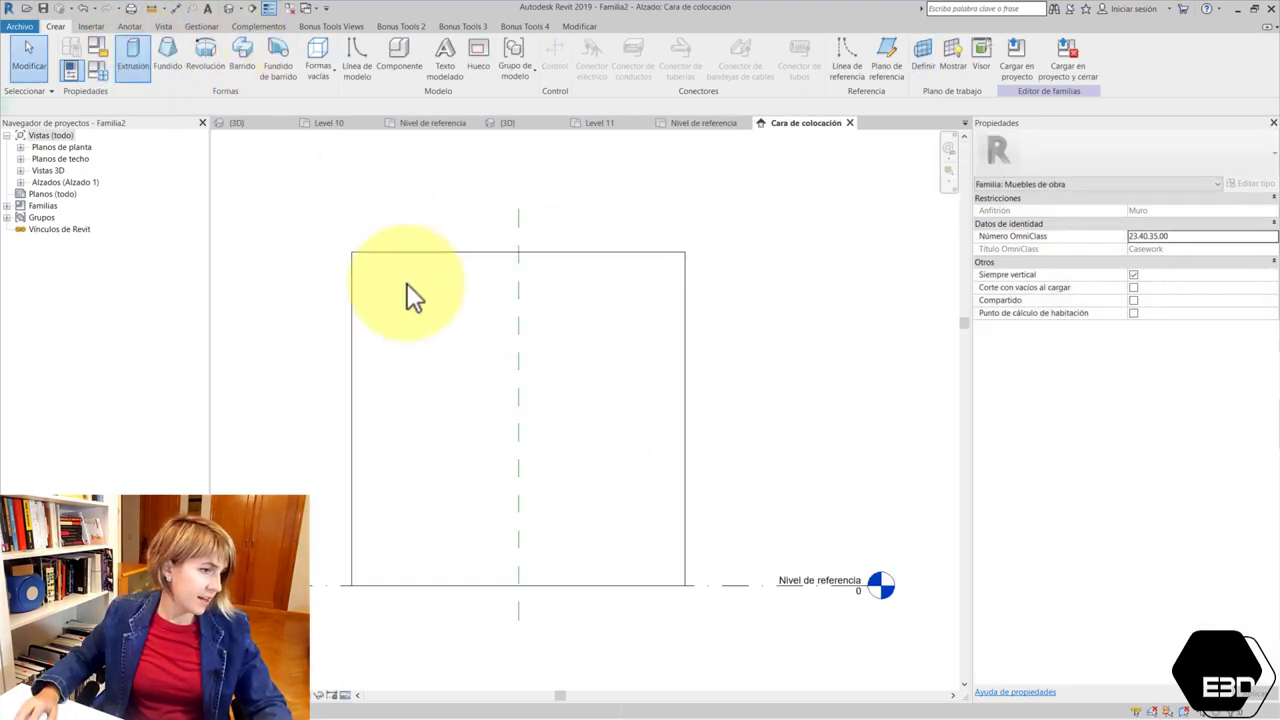
{"action": "left_click", "coordinate": [545, 47]}
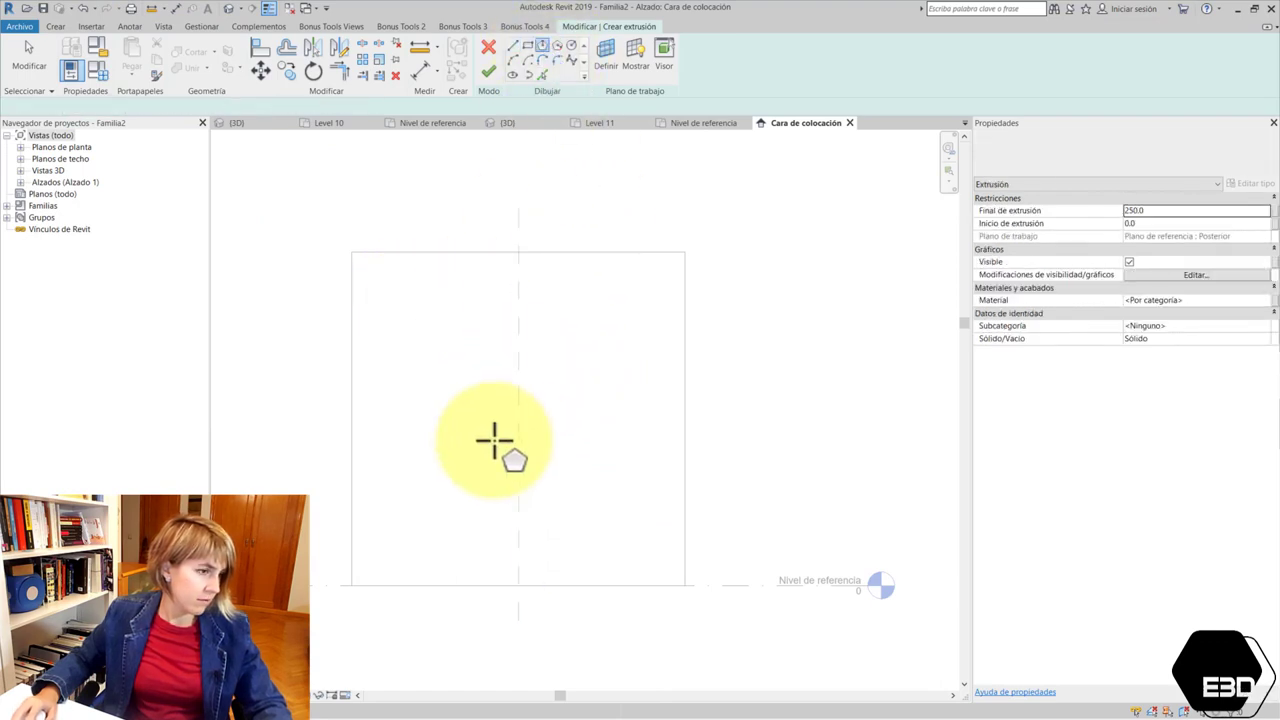
{"action": "left_click", "coordinate": [485, 440]}
{"action": "left_click", "coordinate": [548, 370]}
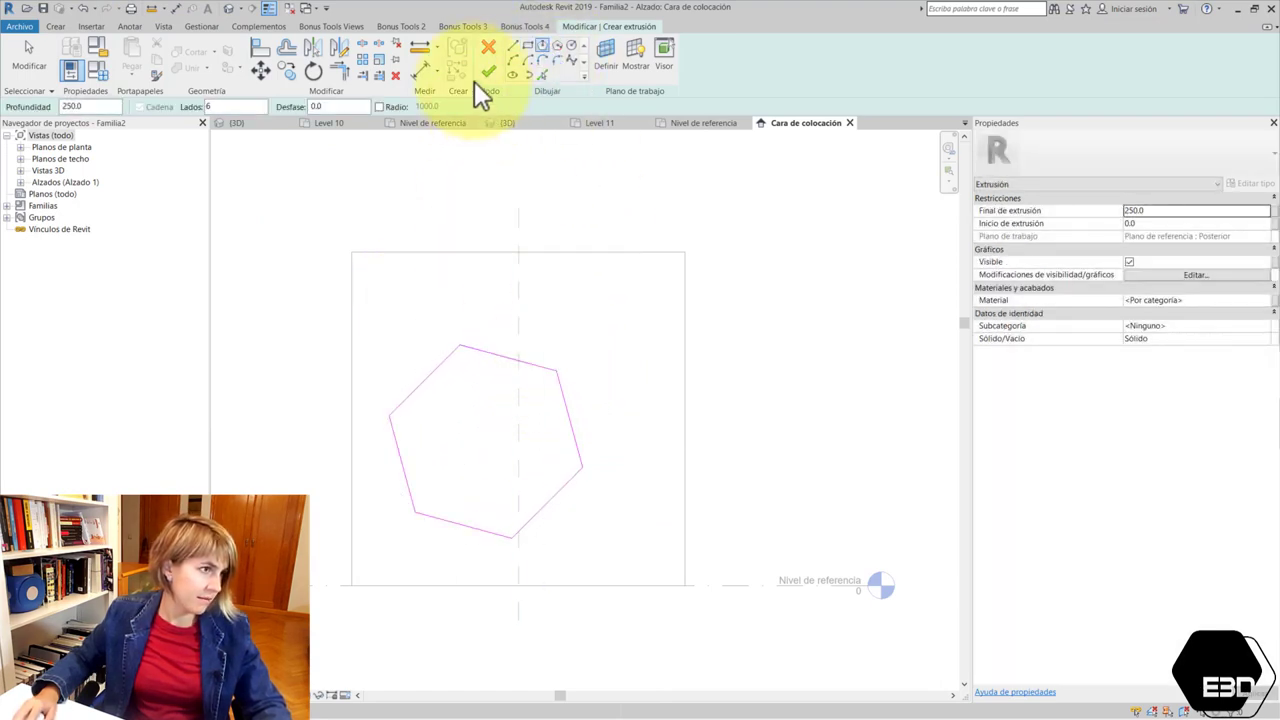
{"action": "left_click", "coordinate": [488, 72]}
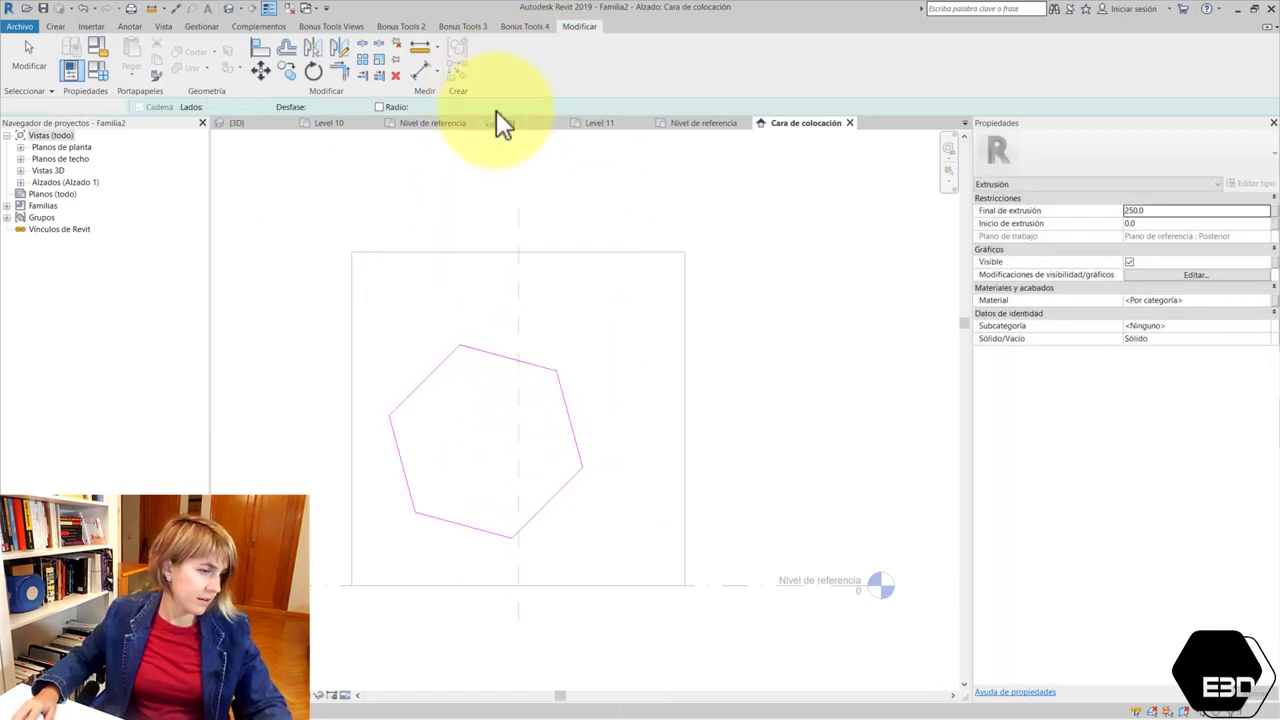
Inspect the hexagonal extrusion in the family's 3D view from the side and isometrically.
{"action": "left_click", "coordinate": [229, 8]}
{"action": "mouse_move", "coordinate": [722, 440]}
{"action": "middle_mouse_down", "text": "shift"}
{"action": "mouse_move", "coordinate": [608, 460]}
{"action": "mouse_move", "coordinate": [720, 457]}
{"action": "middle_mouse_up", "text": "shift"}
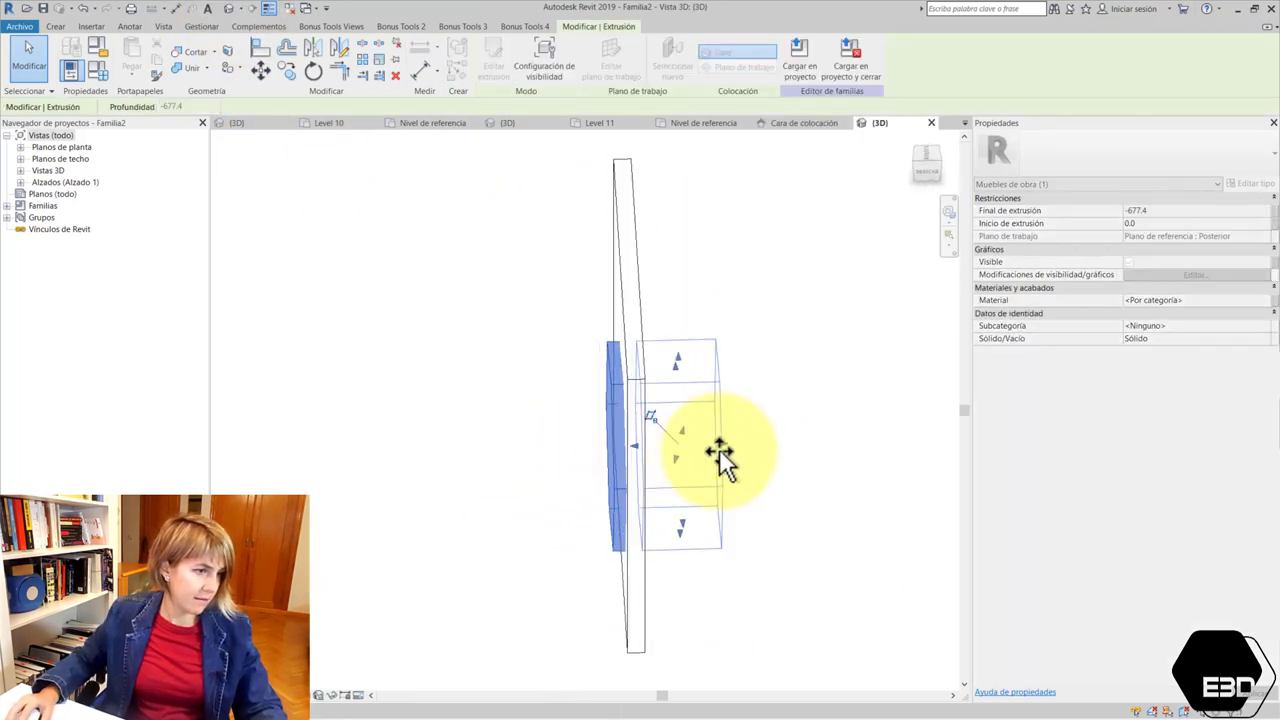
{"action": "left_click", "coordinate": [805, 476]}
{"action": "middle_click_drag", "start_coordinate": [807, 476], "coordinate": [668, 478], "text": "shift"}
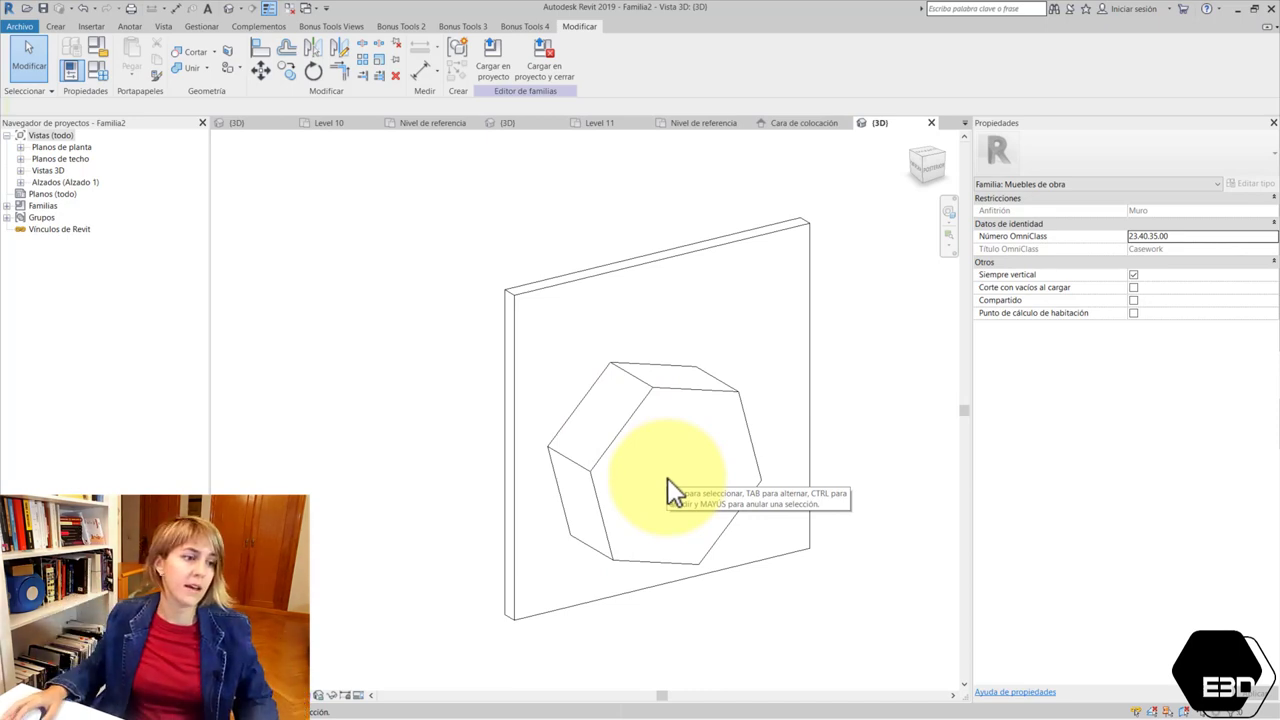
Load Familia2 into CR7_Visualizacion3 and open that project's Level 11 floor plan.
{"action": "left_click", "coordinate": [503, 49]}
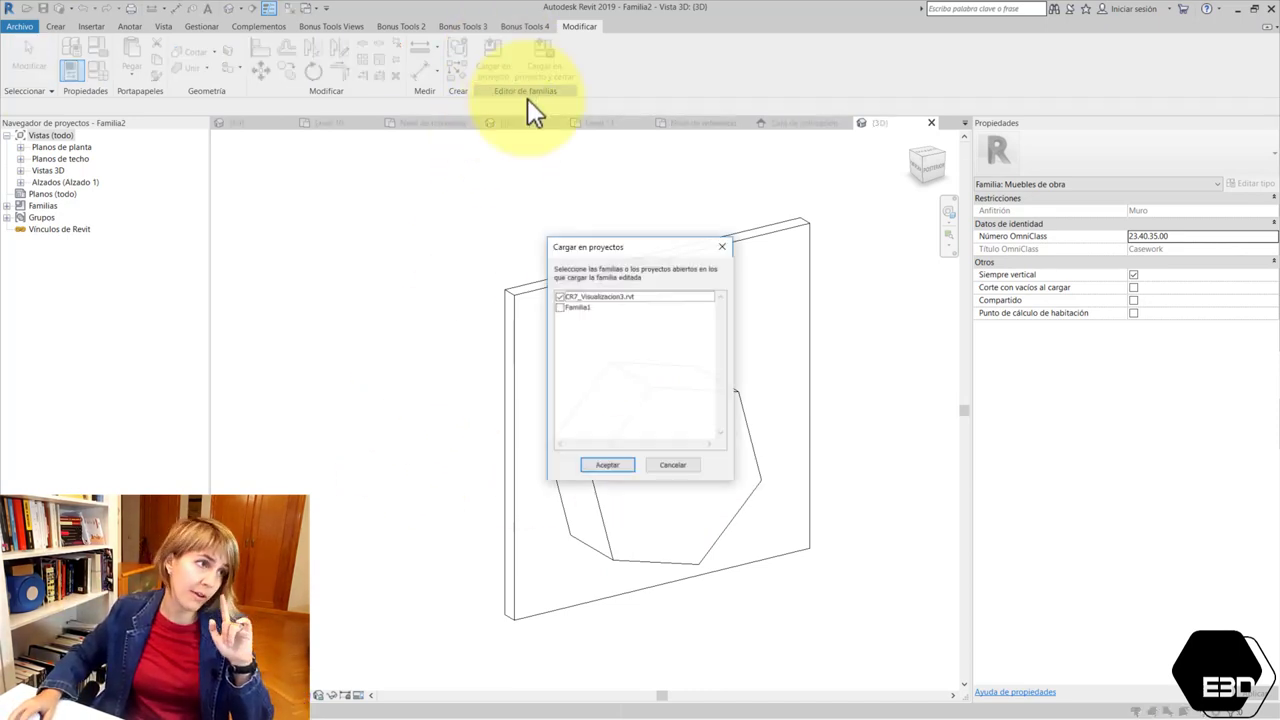
{"action": "left_click", "coordinate": [601, 464]}
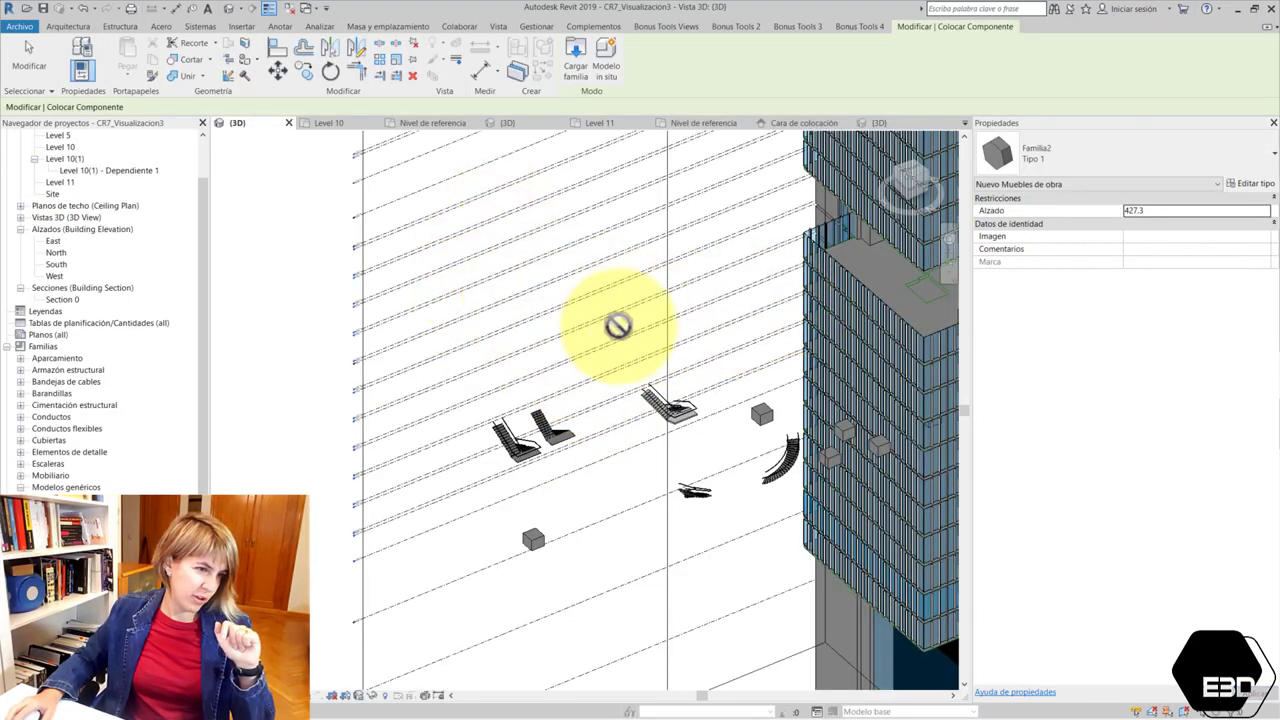
{"action": "scroll", "coordinate": [600, 310], "scroll_direction": "down", "scroll_amount": 2}
{"action": "scroll", "coordinate": [700, 275], "scroll_direction": "down", "scroll_amount": 1}
{"action": "scroll", "coordinate": [760, 268], "scroll_direction": "up", "scroll_amount": 3}
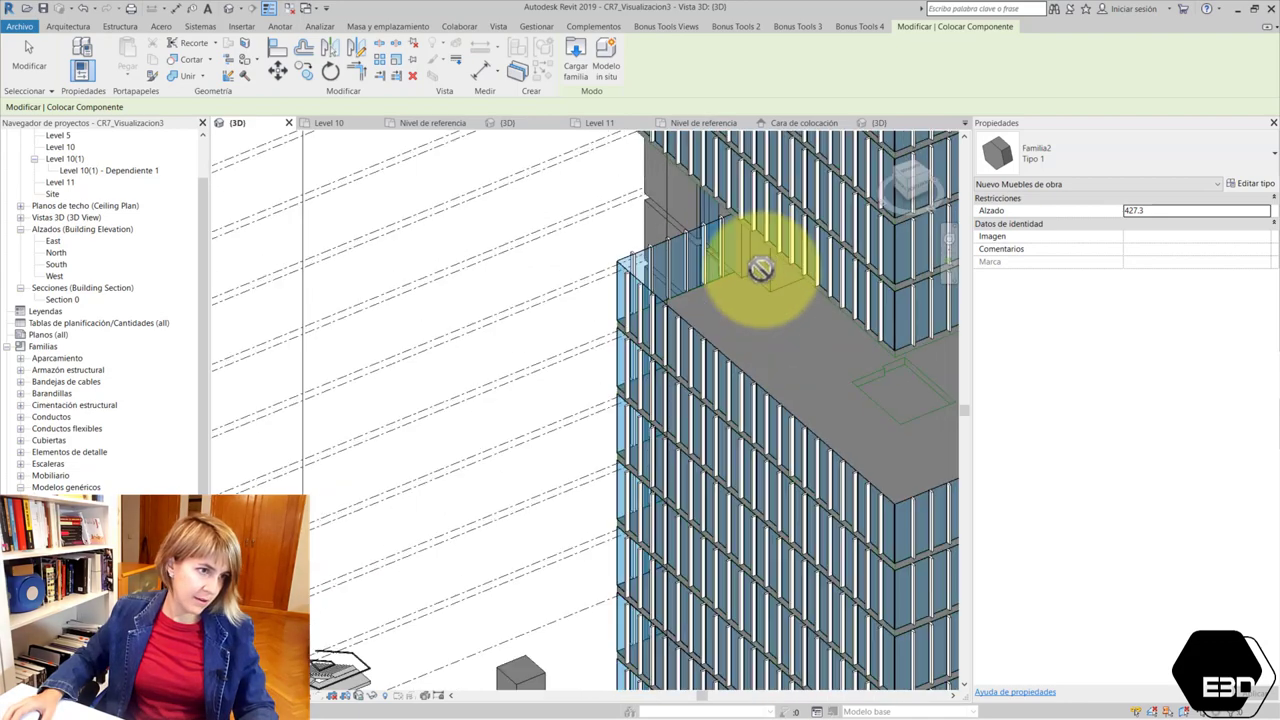
{"action": "double_click", "coordinate": [64, 181]}
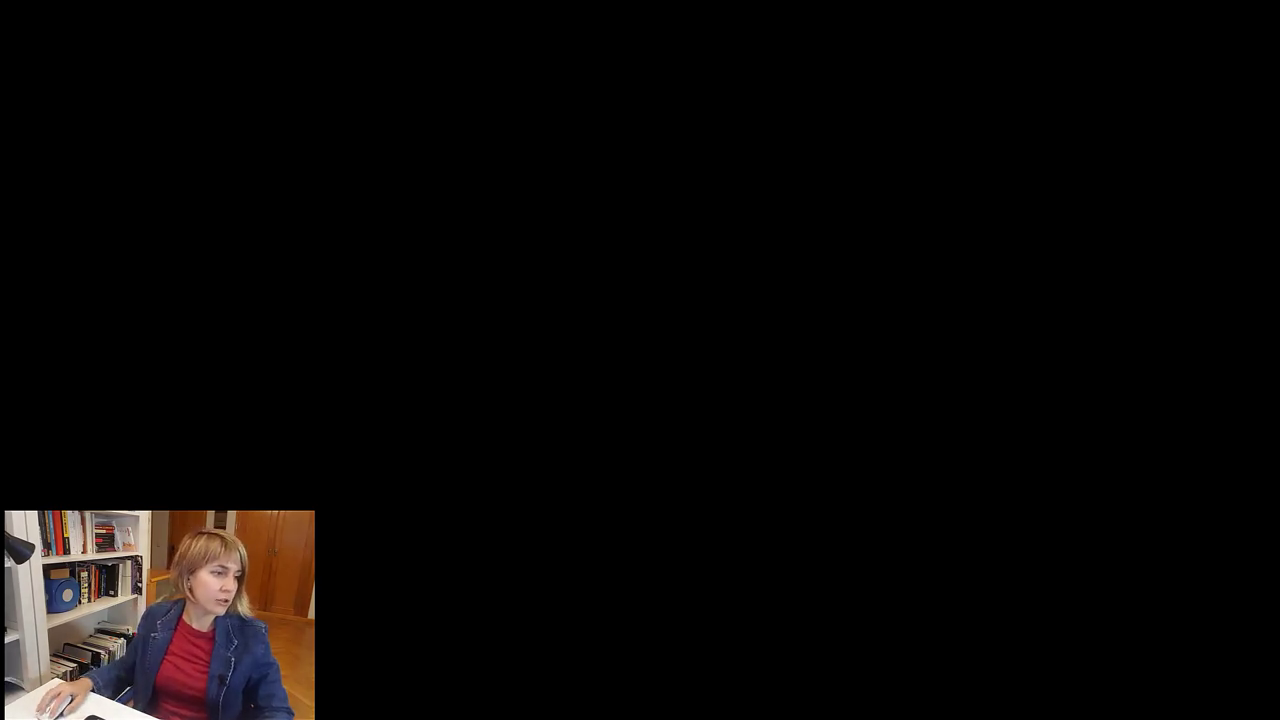
{"action": "scroll", "coordinate": [432, 323], "scroll_direction": "up", "scroll_amount": 3}
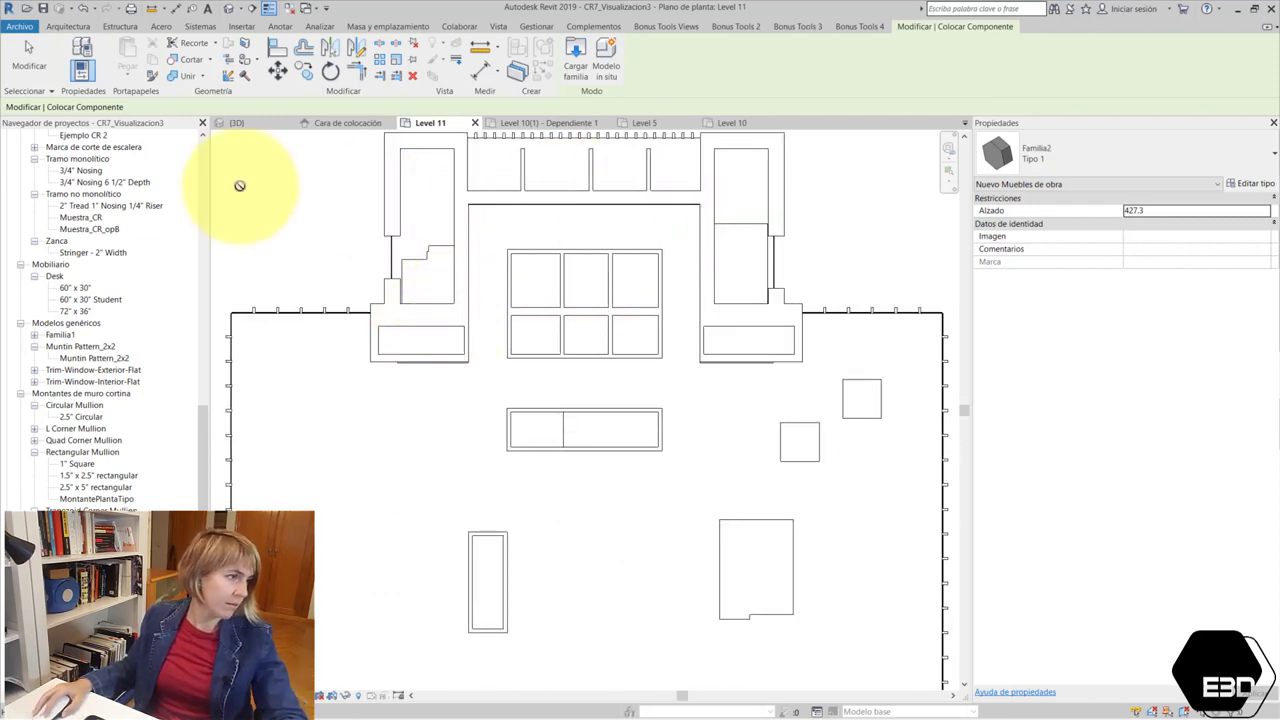
Switch from Level 10(1) - Dependiente 1 to the Level 10 plan and zoom to the core walls.
{"action": "scroll", "coordinate": [70, 200], "scroll_direction": "up", "scroll_amount": 2}
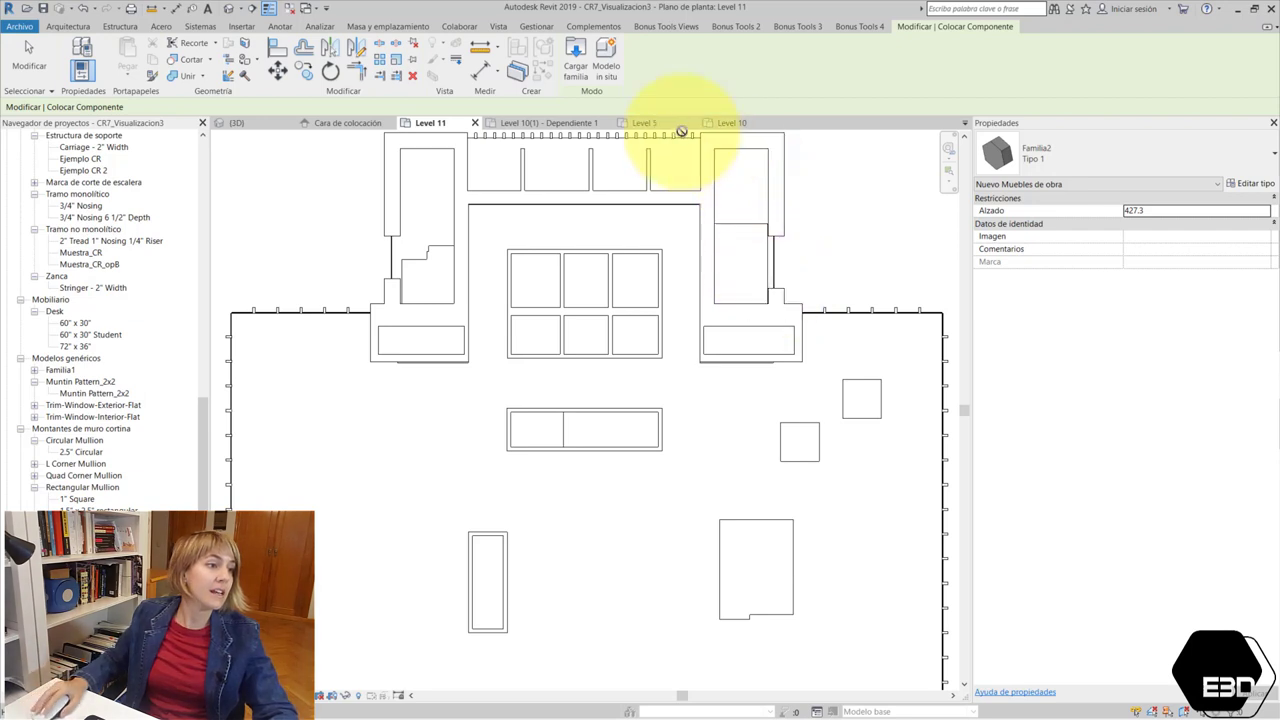
{"action": "left_click", "coordinate": [515, 123]}
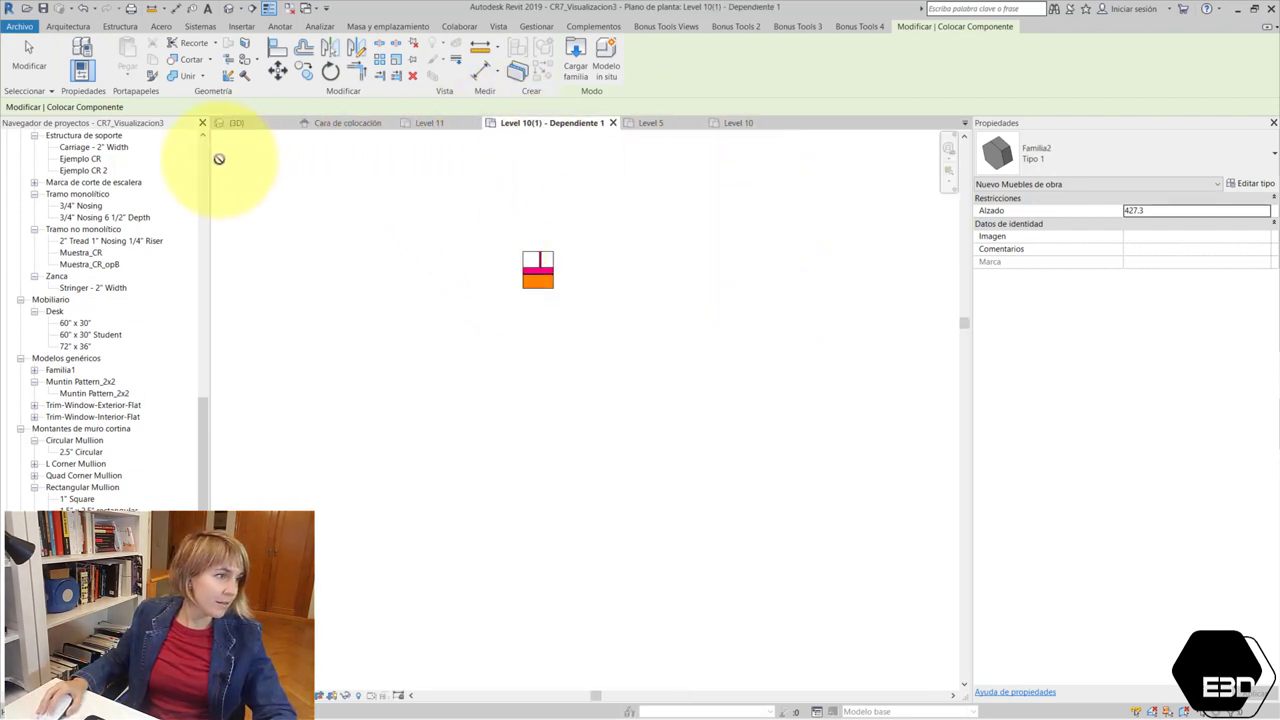
{"action": "left_click", "coordinate": [733, 123]}
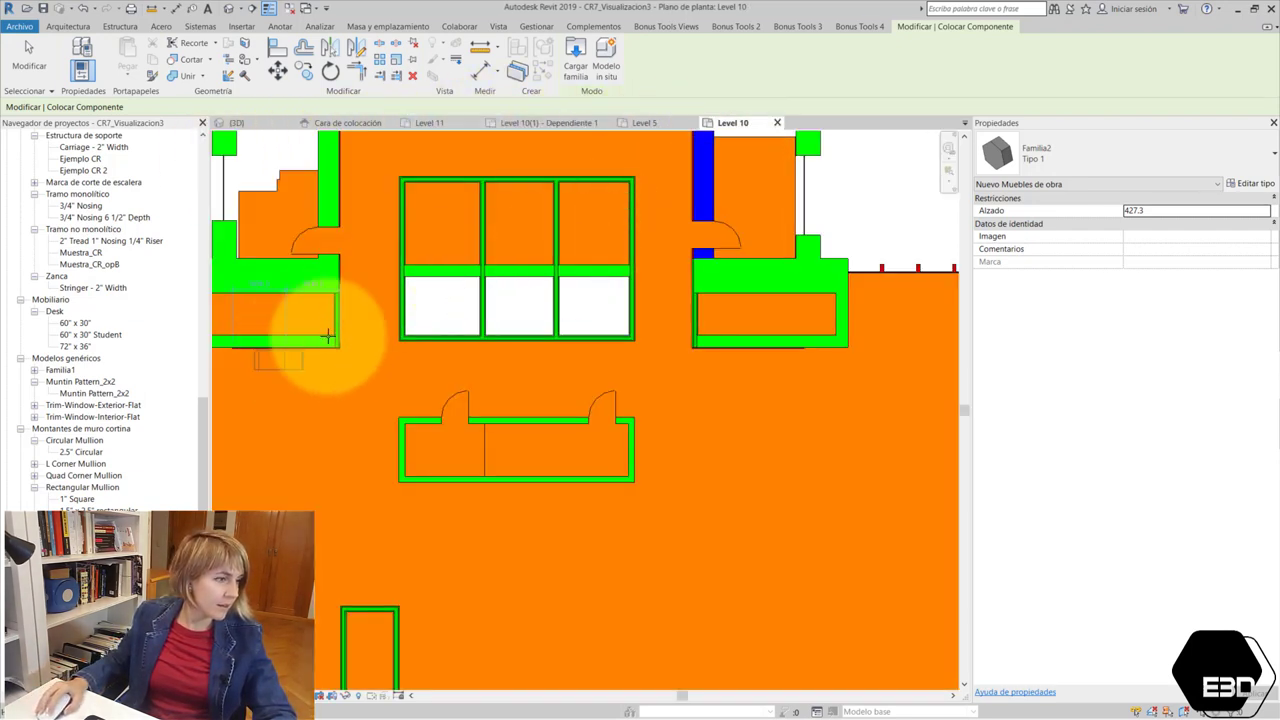
{"action": "scroll", "coordinate": [758, 380], "scroll_direction": "down", "scroll_amount": 2}
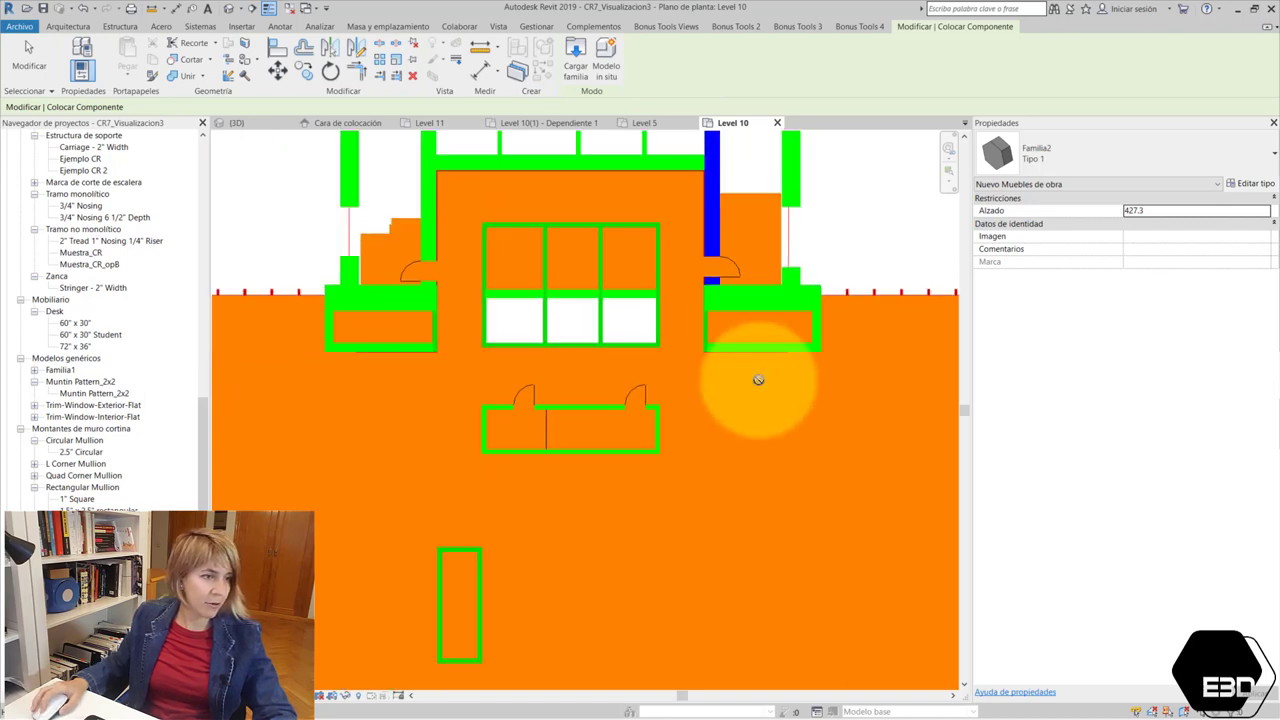
{"action": "scroll", "coordinate": [758, 380], "scroll_direction": "down", "scroll_amount": 1}
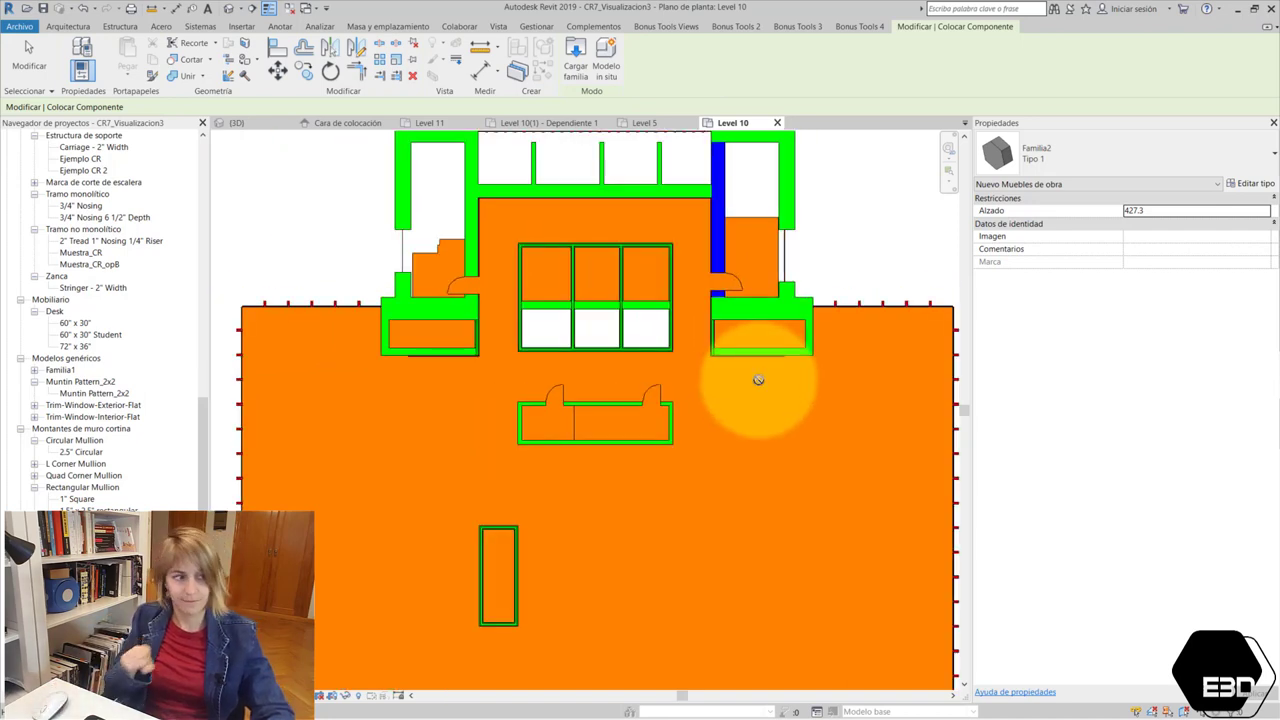
{"action": "scroll", "coordinate": [768, 314], "scroll_direction": "up", "scroll_amount": 2}
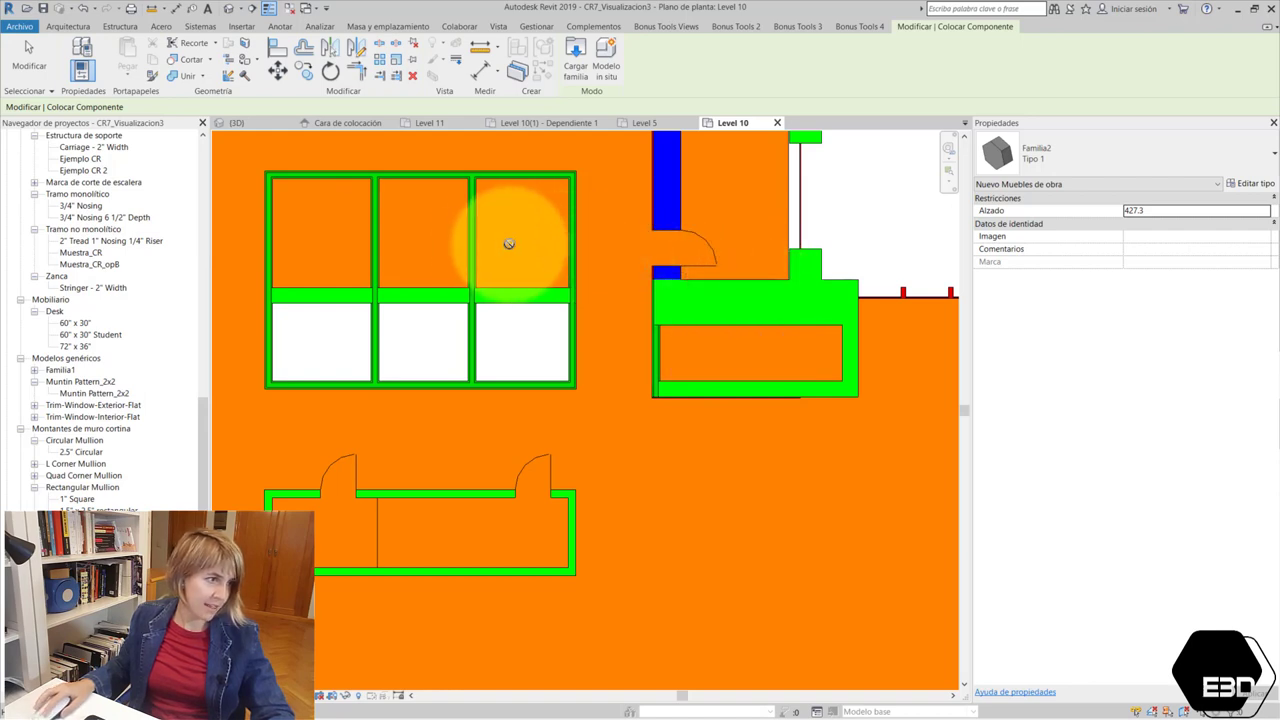
{"action": "scroll", "coordinate": [501, 267], "scroll_direction": "down", "scroll_amount": 1}
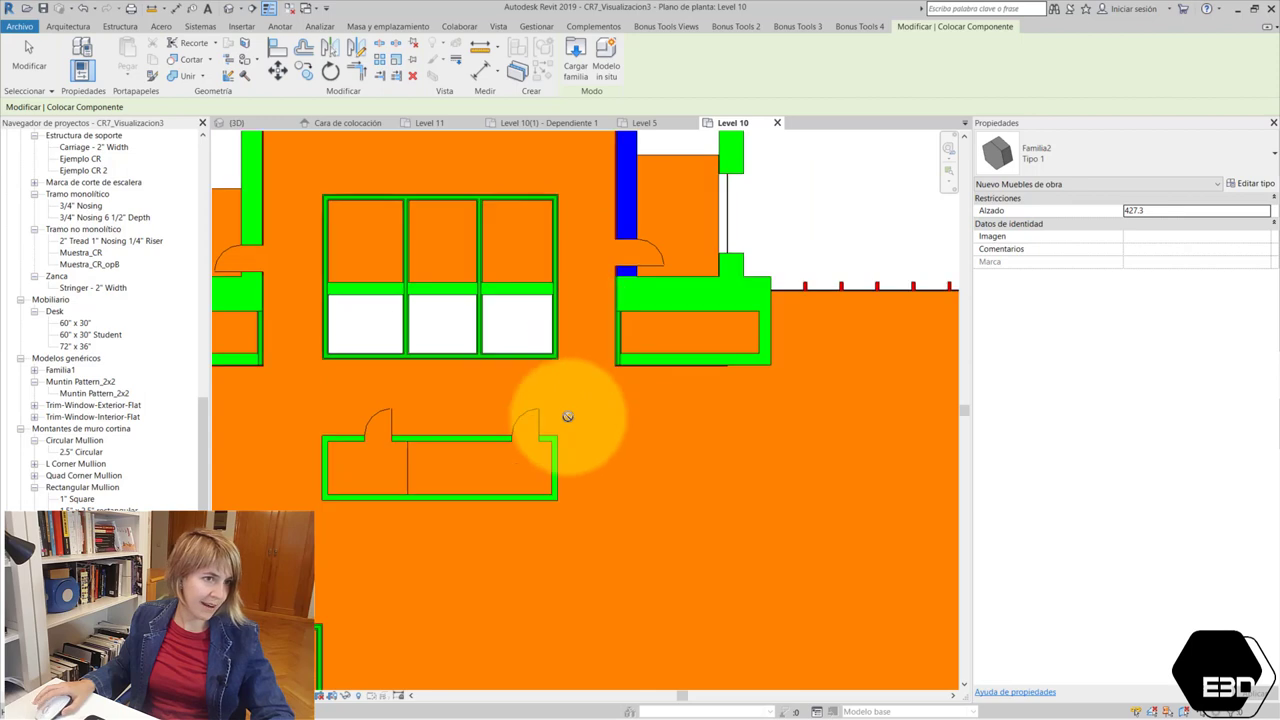
{"action": "scroll", "coordinate": [431, 446], "scroll_direction": "up", "scroll_amount": 2}
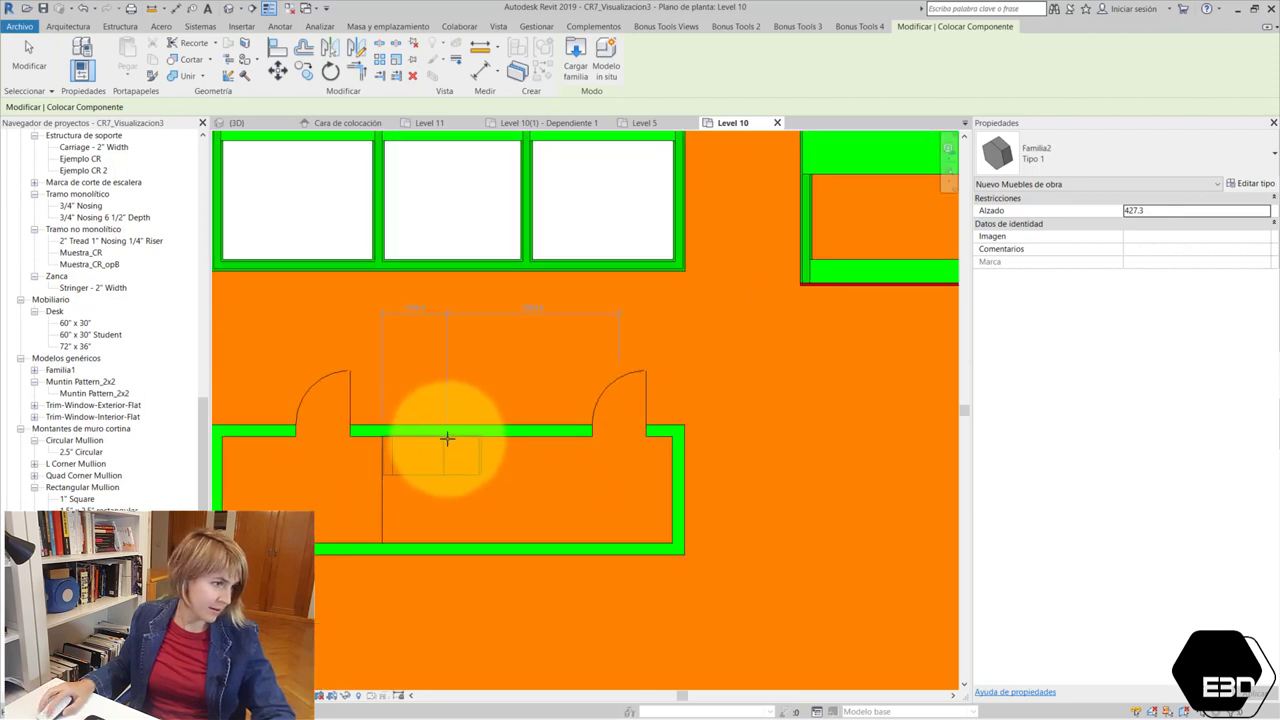
Place two Familia2 hexagonal pieces on the Level 10 core walls, then end placement.
{"action": "left_click", "coordinate": [447, 437]}
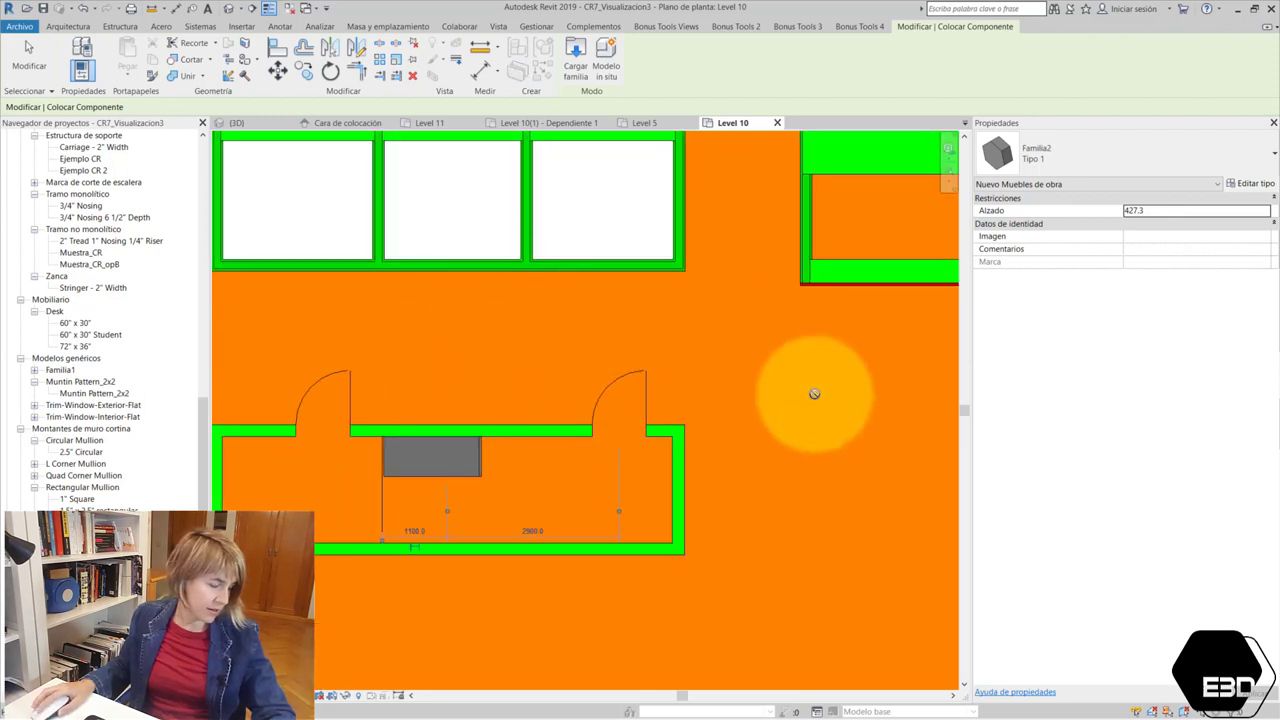
{"action": "scroll", "coordinate": [723, 460], "scroll_direction": "down", "scroll_amount": 1}
{"action": "scroll", "coordinate": [666, 463], "scroll_direction": "down", "scroll_amount": 1}
{"action": "left_click", "coordinate": [689, 467]}
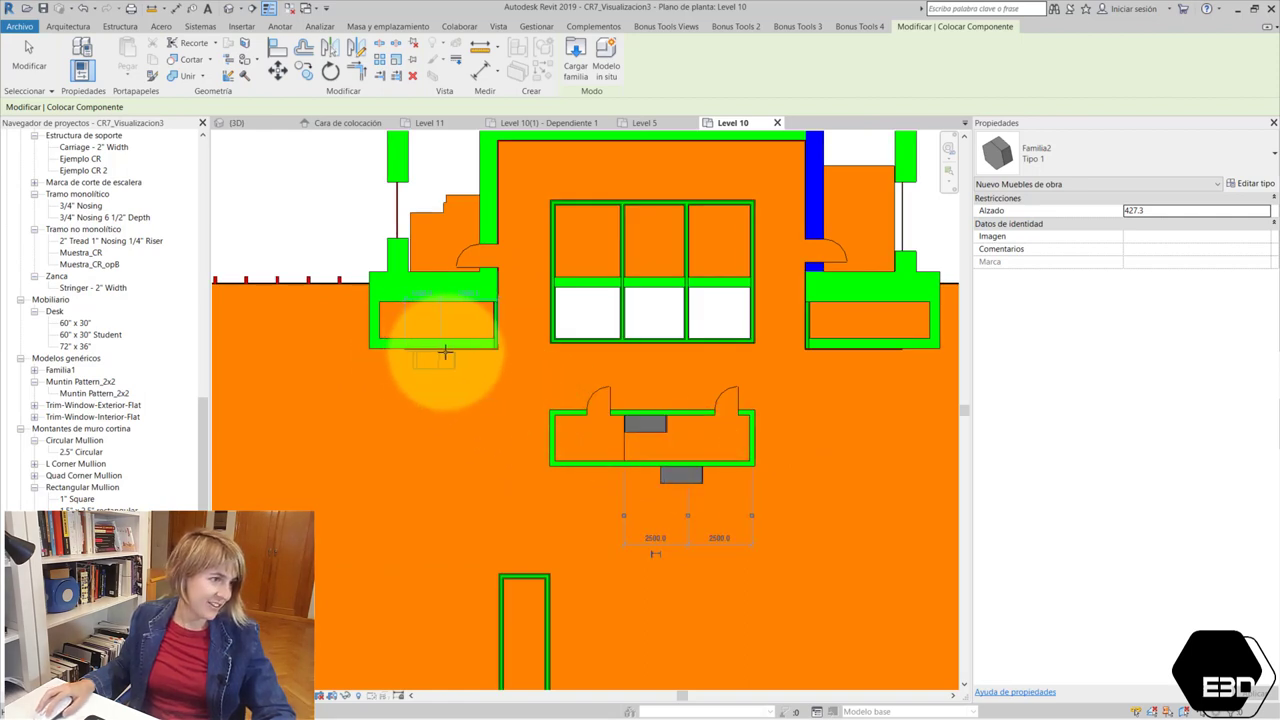
{"action": "scroll", "coordinate": [786, 357], "scroll_direction": "down", "scroll_amount": 1}
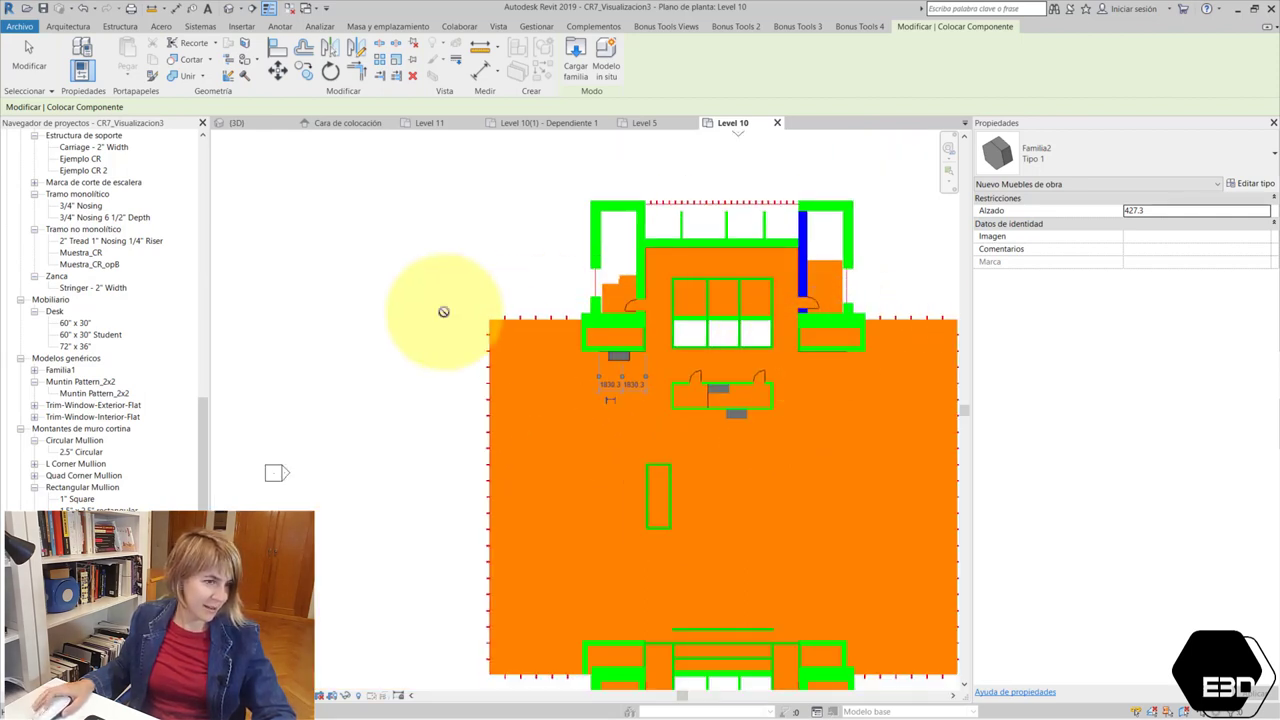
{"action": "scroll", "coordinate": [783, 335], "scroll_direction": "down", "scroll_amount": 1}
{"action": "scroll", "coordinate": [740, 366], "scroll_direction": "up", "scroll_amount": 1}
{"action": "scroll", "coordinate": [700, 380], "scroll_direction": "up", "scroll_amount": 1}
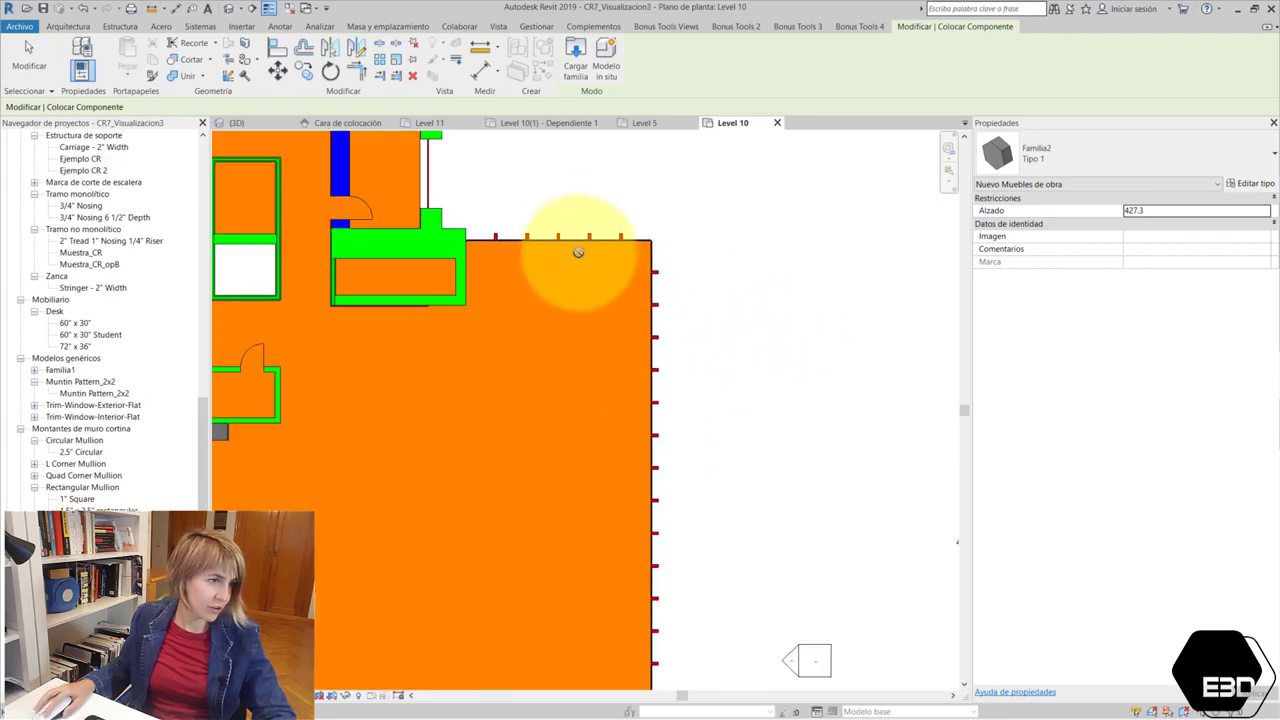
{"action": "scroll", "coordinate": [751, 263], "scroll_direction": "down", "scroll_amount": 1}
{"action": "scroll", "coordinate": [751, 263], "scroll_direction": "down", "scroll_amount": 2}
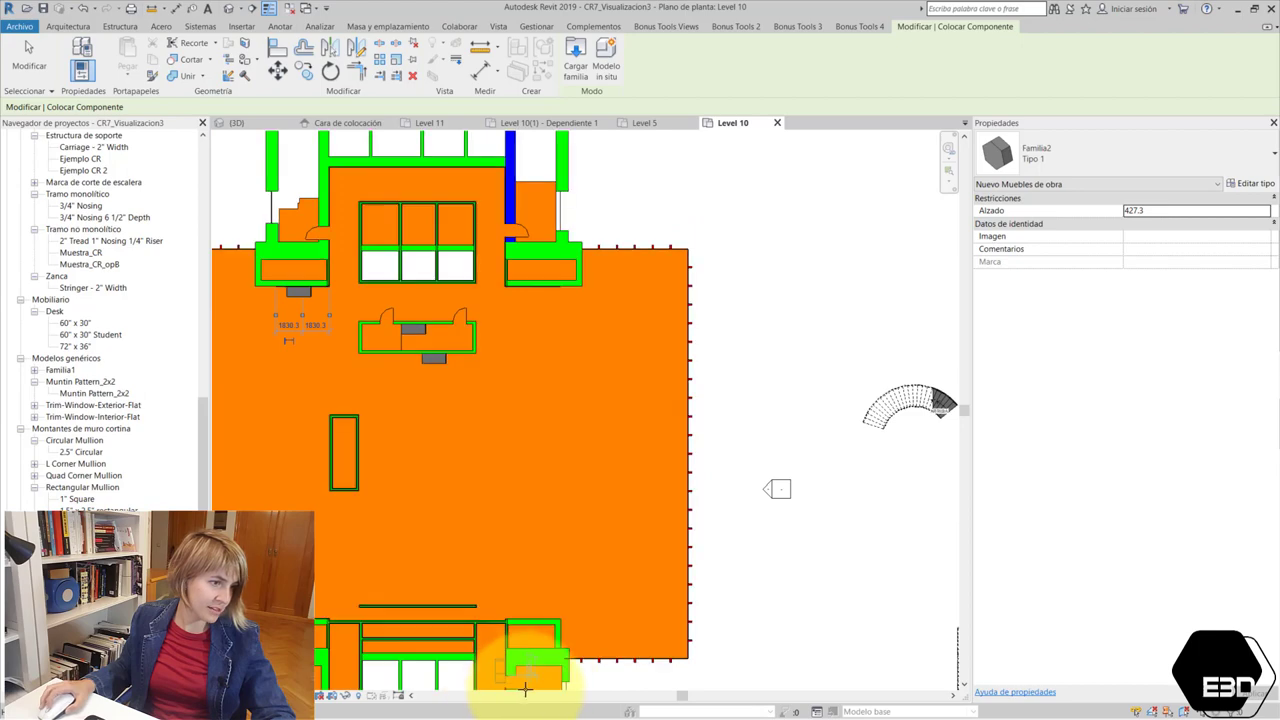
{"action": "scroll", "coordinate": [731, 471], "scroll_direction": "up", "scroll_amount": 2}
{"action": "scroll", "coordinate": [612, 690], "scroll_direction": "down", "scroll_amount": 2}
{"action": "scroll", "coordinate": [655, 670], "scroll_direction": "up", "scroll_amount": 1}
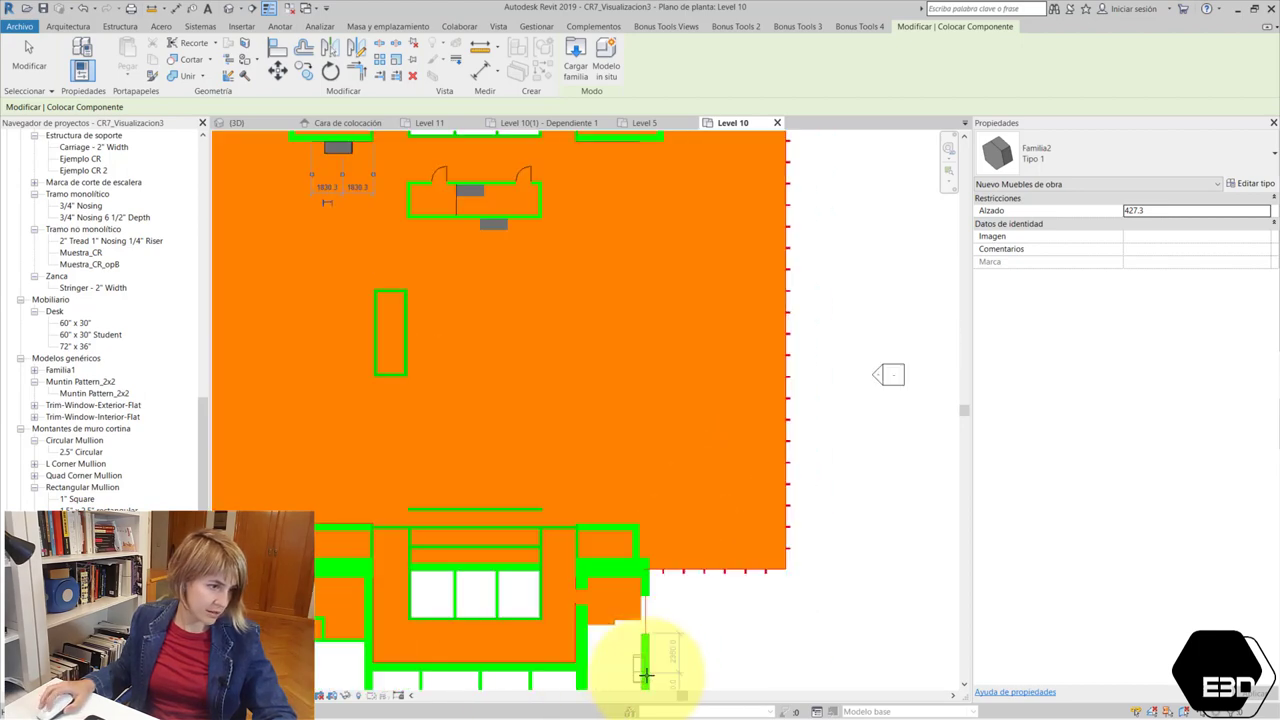
{"action": "scroll", "coordinate": [693, 391], "scroll_direction": "down", "scroll_amount": 3}
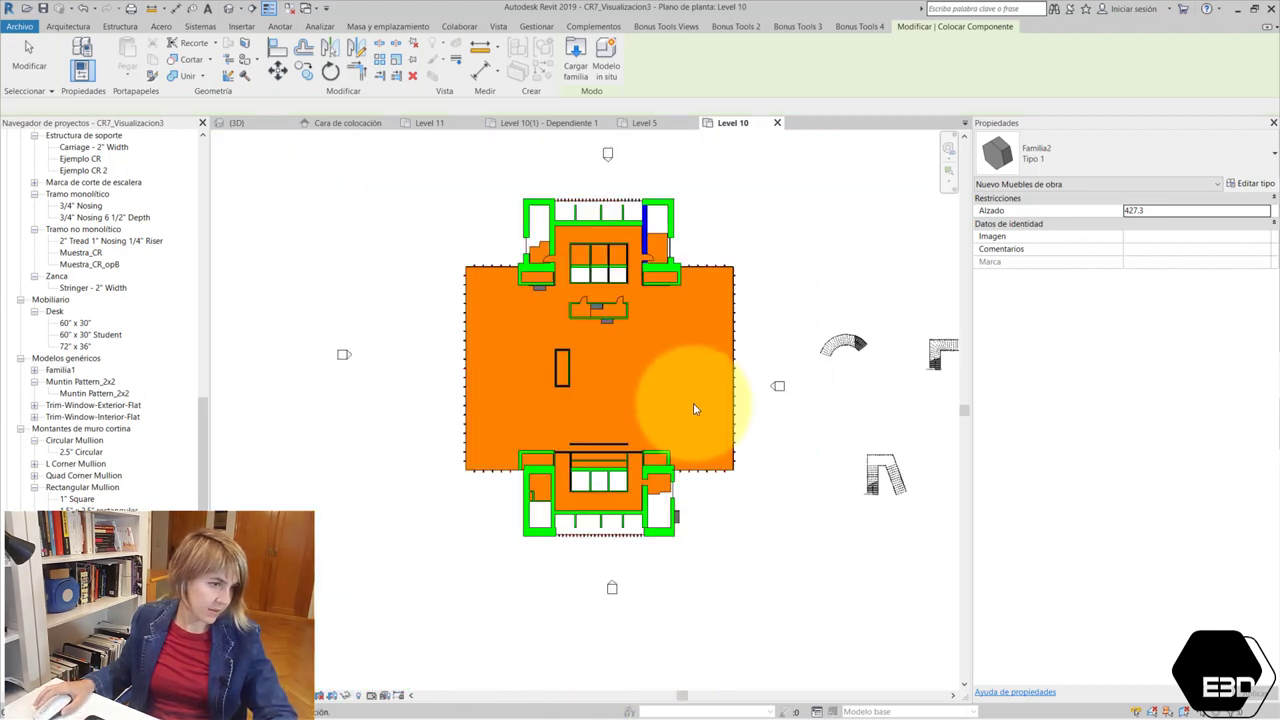
{"action": "key", "text": "Escape"}
Open the default 3D view, zoom in, and select the Familia2 piece on the wall.
{"action": "left_click", "coordinate": [231, 13]}
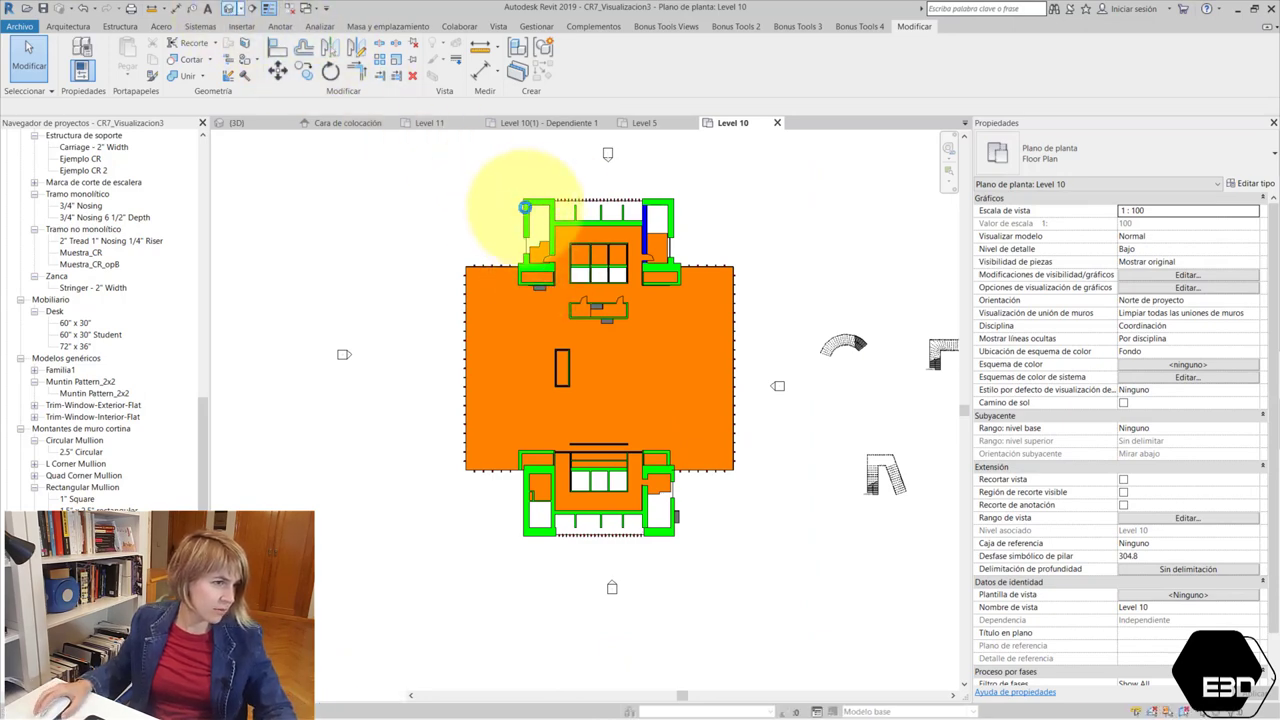
{"action": "scroll", "coordinate": [372, 583], "scroll_direction": "up", "scroll_amount": 3}
{"action": "scroll", "coordinate": [400, 540], "scroll_direction": "up", "scroll_amount": 3}
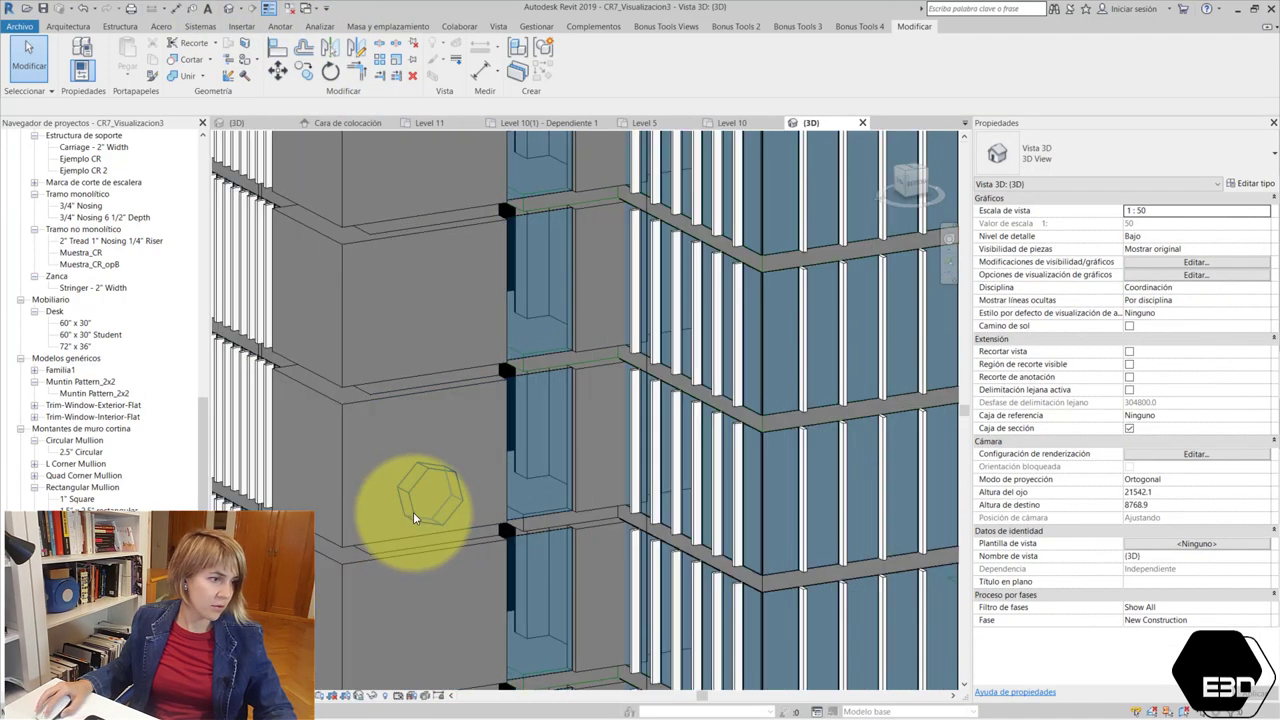
{"action": "left_click", "coordinate": [414, 513]}
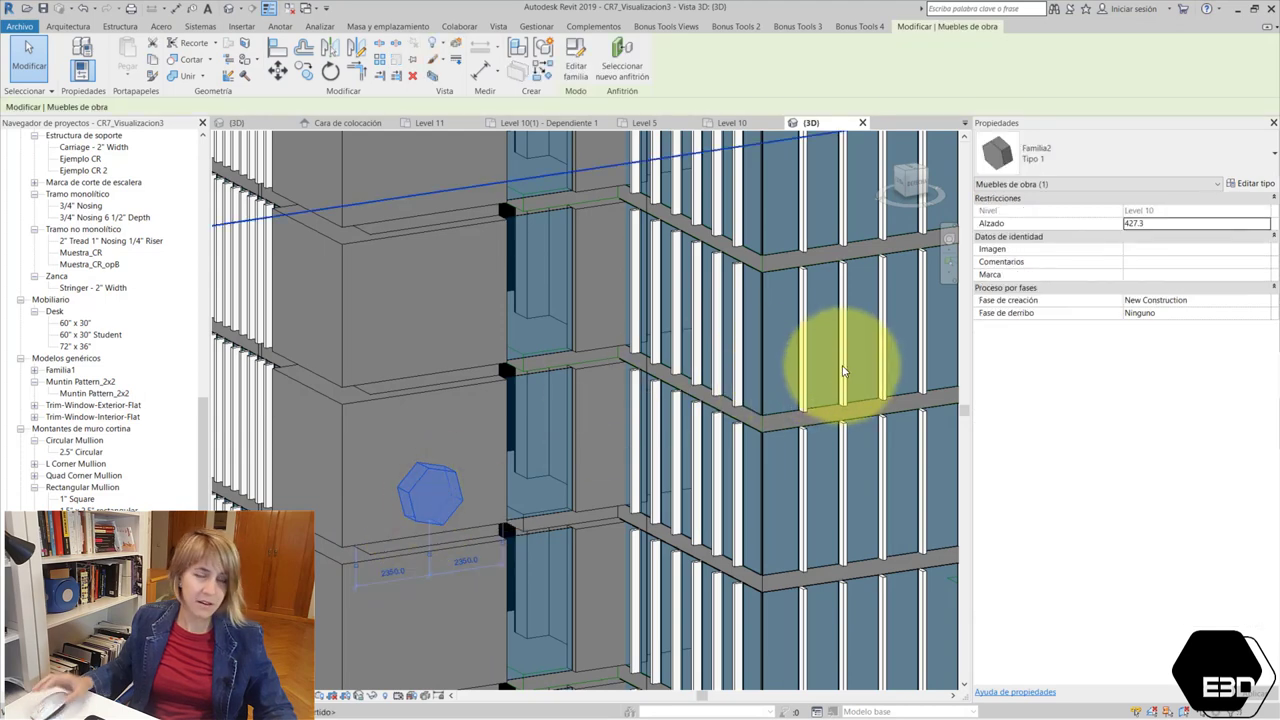